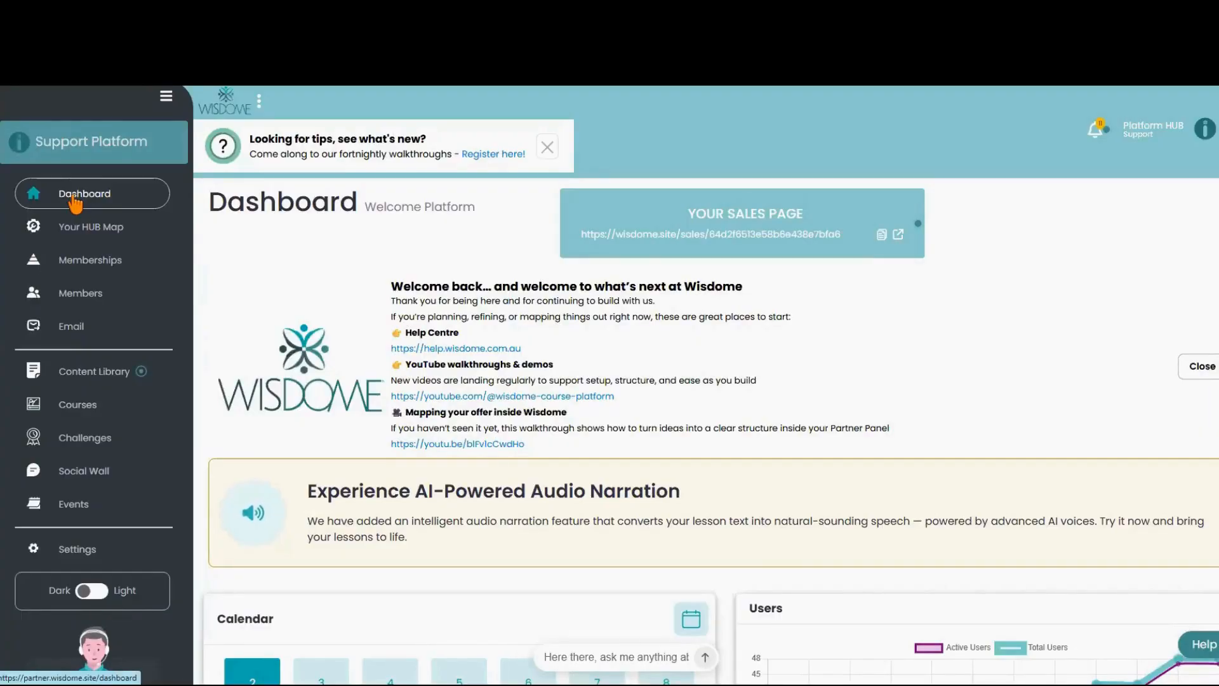
Step: Dismiss the dashboard's tips banner and welcome notice, and open the Sales Page editor from the sales settings
{"action": "left_click", "coordinate": [552, 152]}
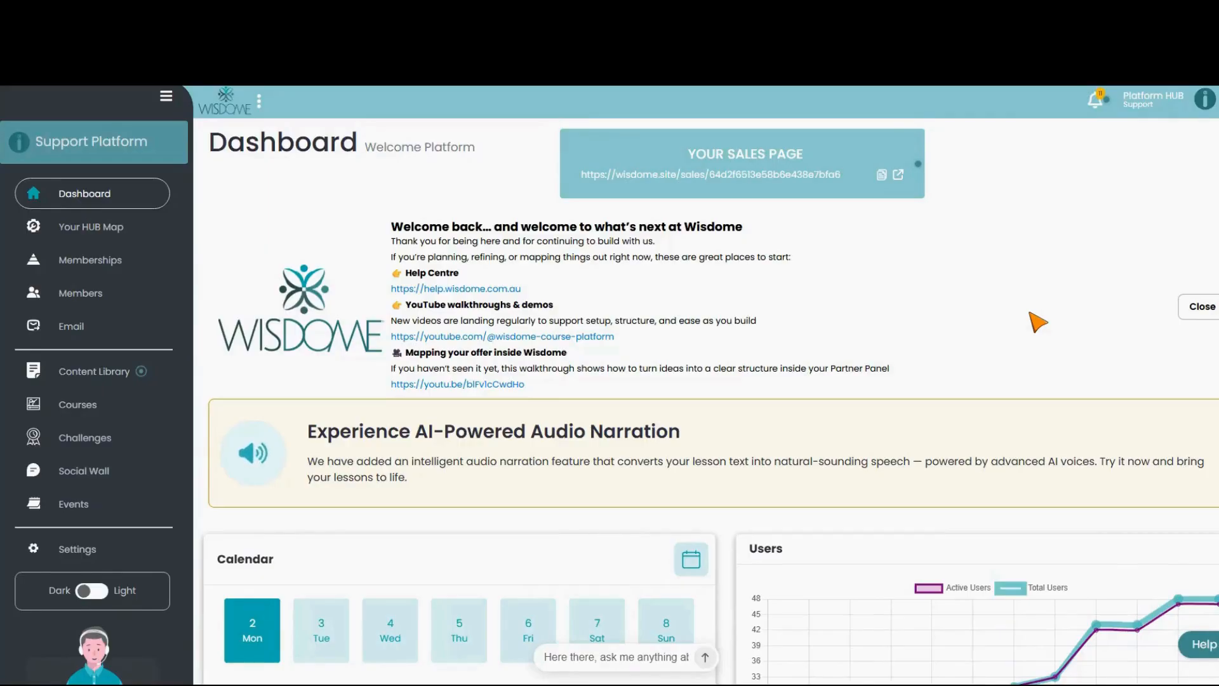
{"action": "left_click", "coordinate": [1200, 310]}
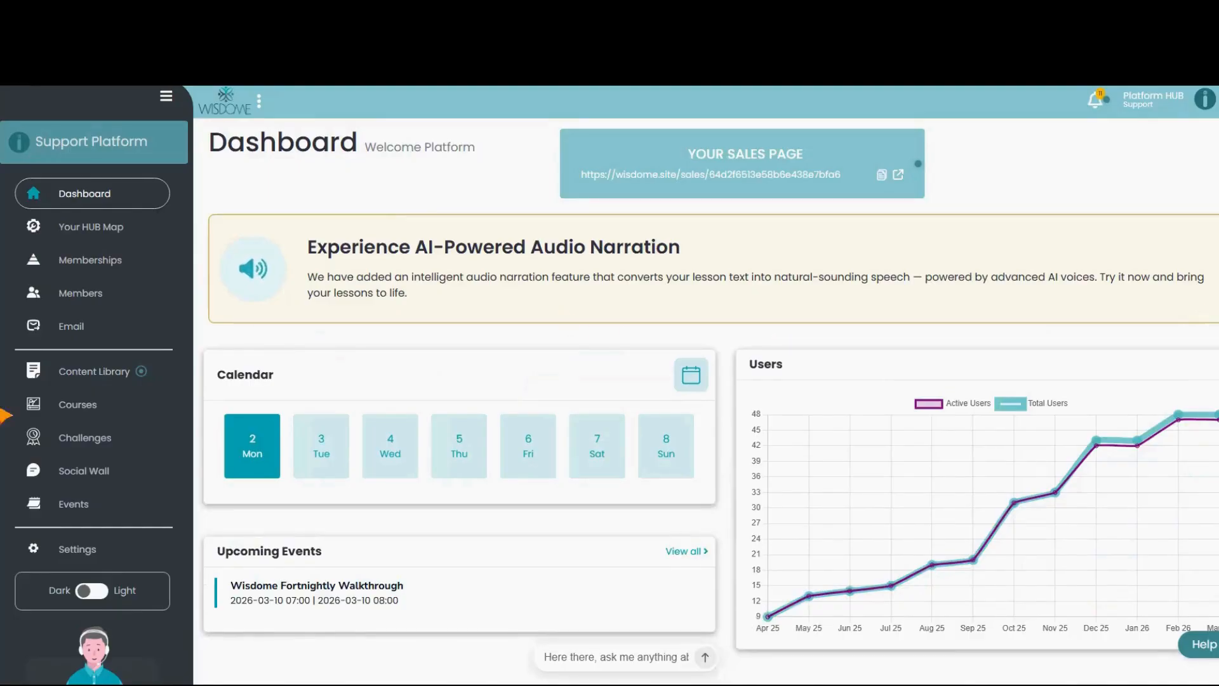
{"action": "left_click", "coordinate": [75, 547]}
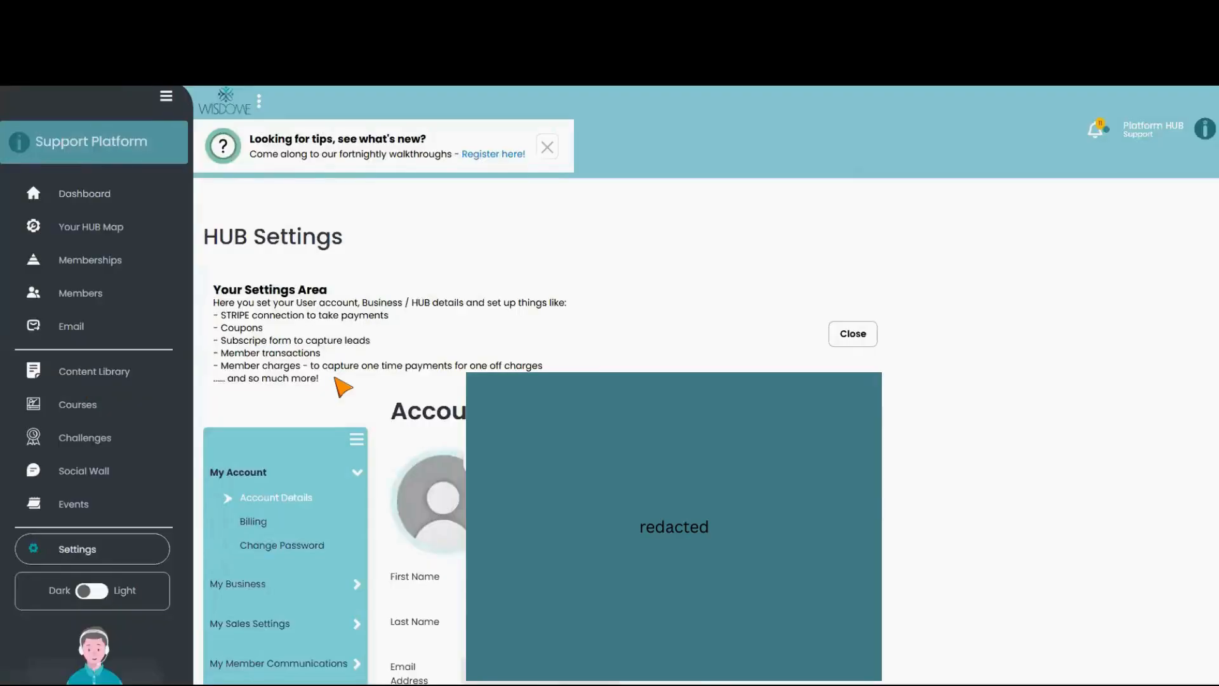
{"action": "scroll", "coordinate": [346, 407], "scroll_direction": "down", "scroll_amount": 3}
{"action": "left_click", "coordinate": [273, 427]}
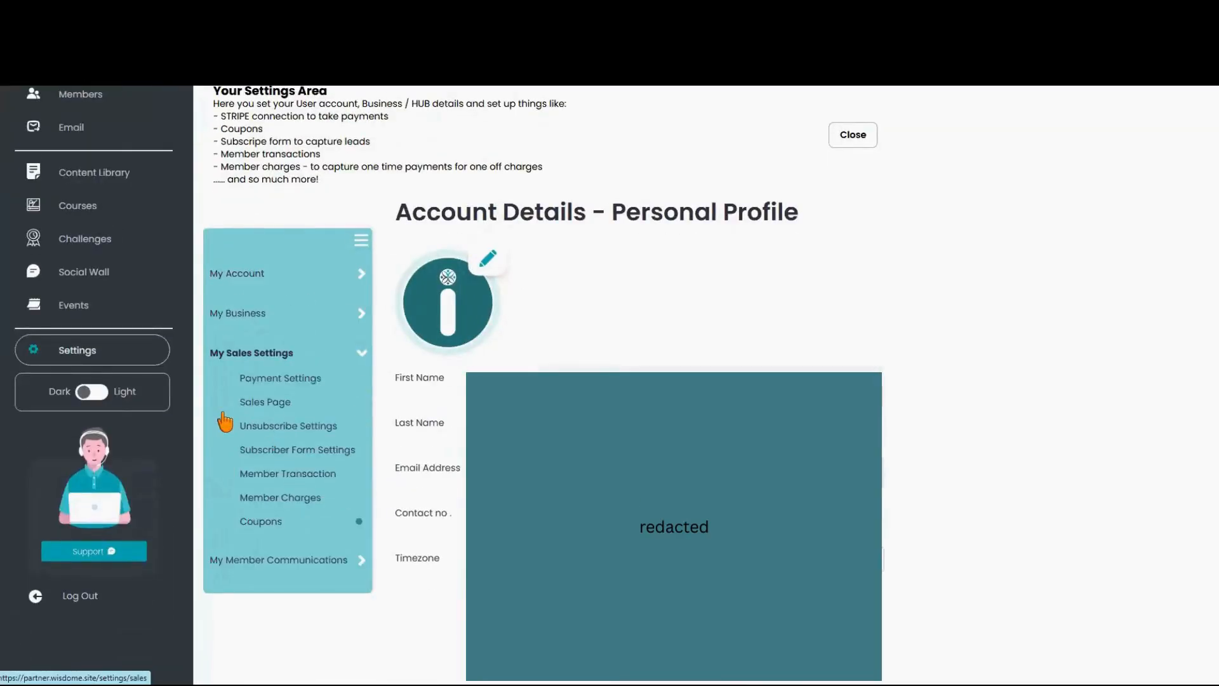
{"action": "left_click", "coordinate": [273, 403]}
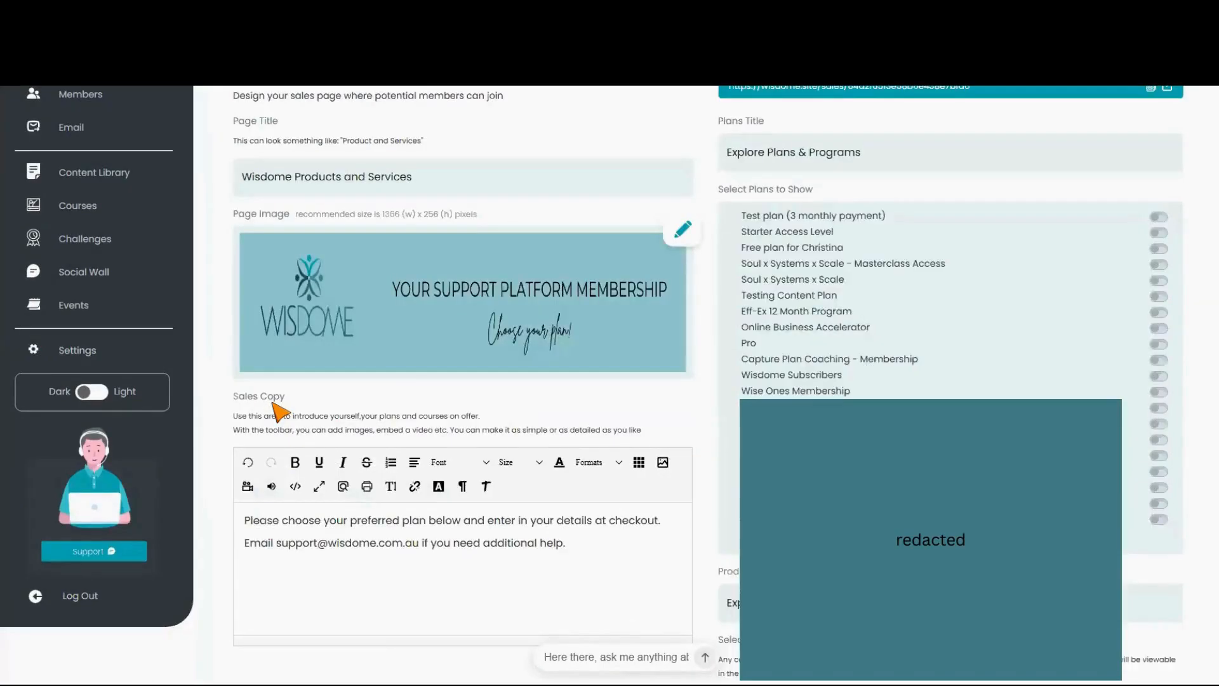
Step: Review the sales page's title, page image, sales copy and the lists of plans and courses to show
{"action": "scroll", "coordinate": [620, 272], "scroll_direction": "up", "scroll_amount": 3}
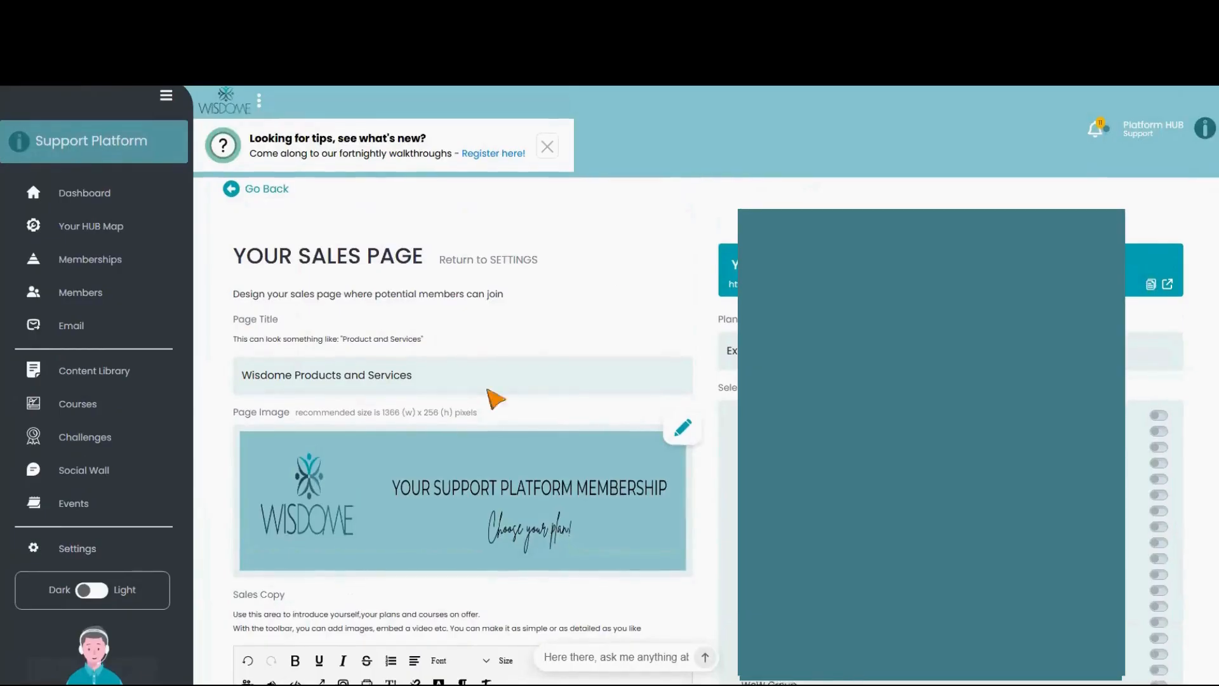
{"action": "scroll", "coordinate": [495, 397], "scroll_direction": "down", "scroll_amount": 1}
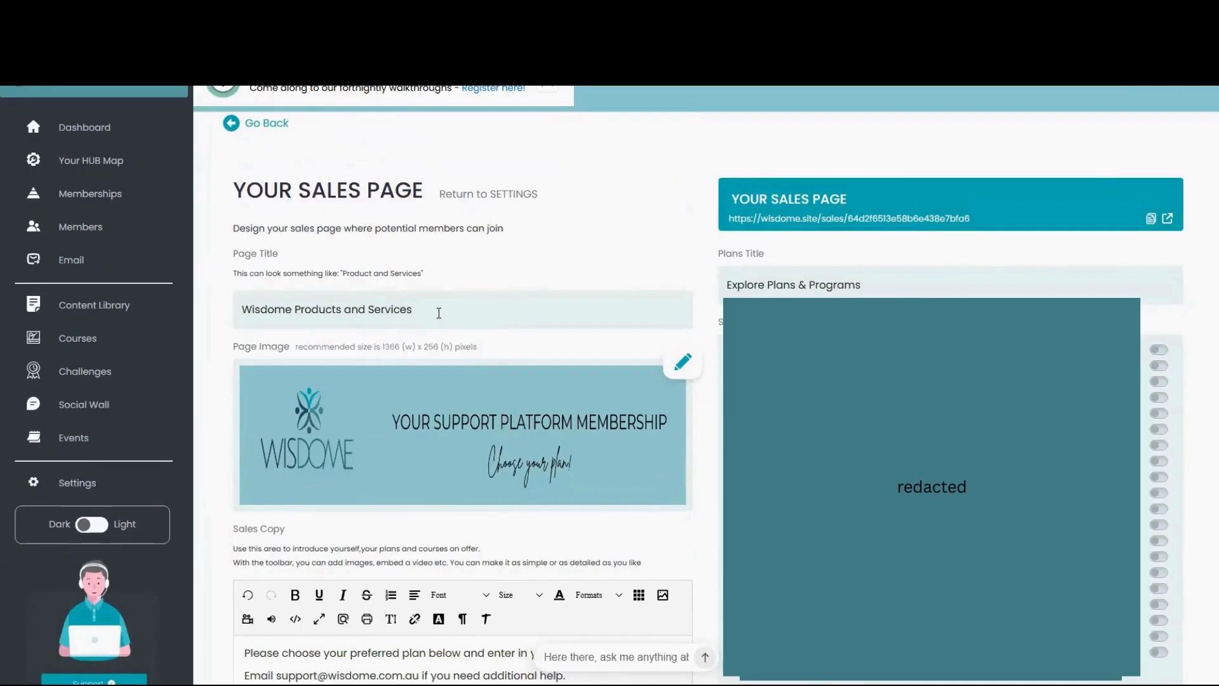
{"action": "left_click", "coordinate": [439, 311]}
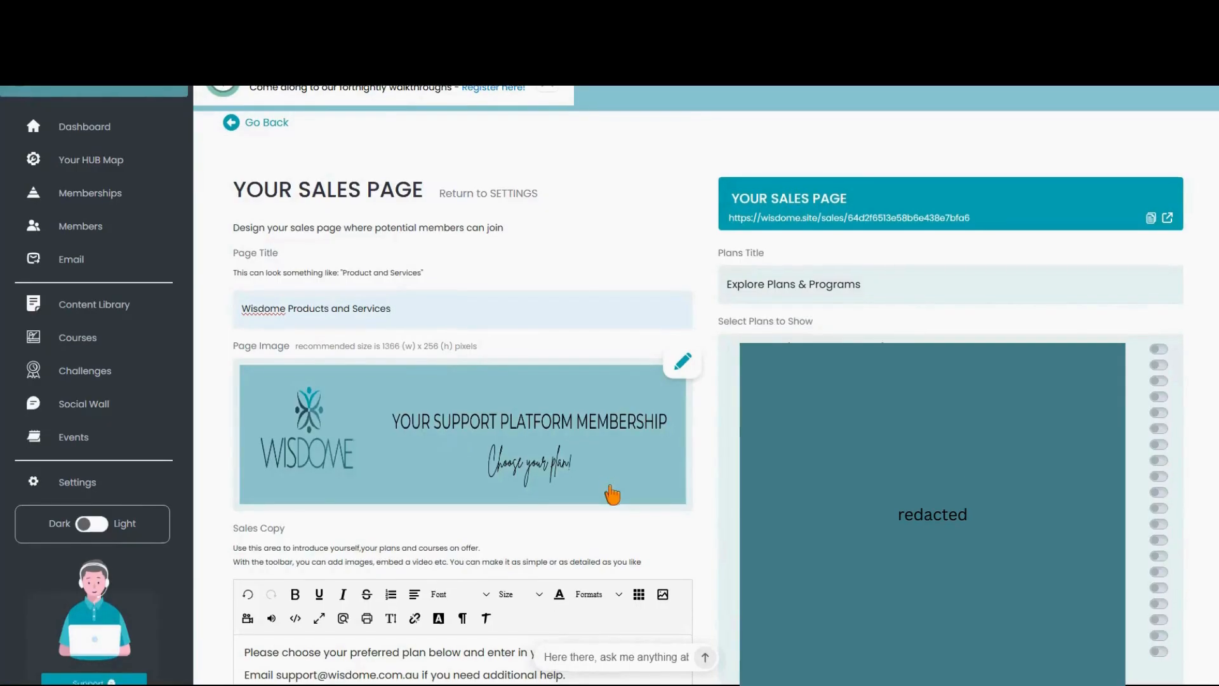
{"action": "scroll", "coordinate": [611, 493], "scroll_direction": "down", "scroll_amount": 3}
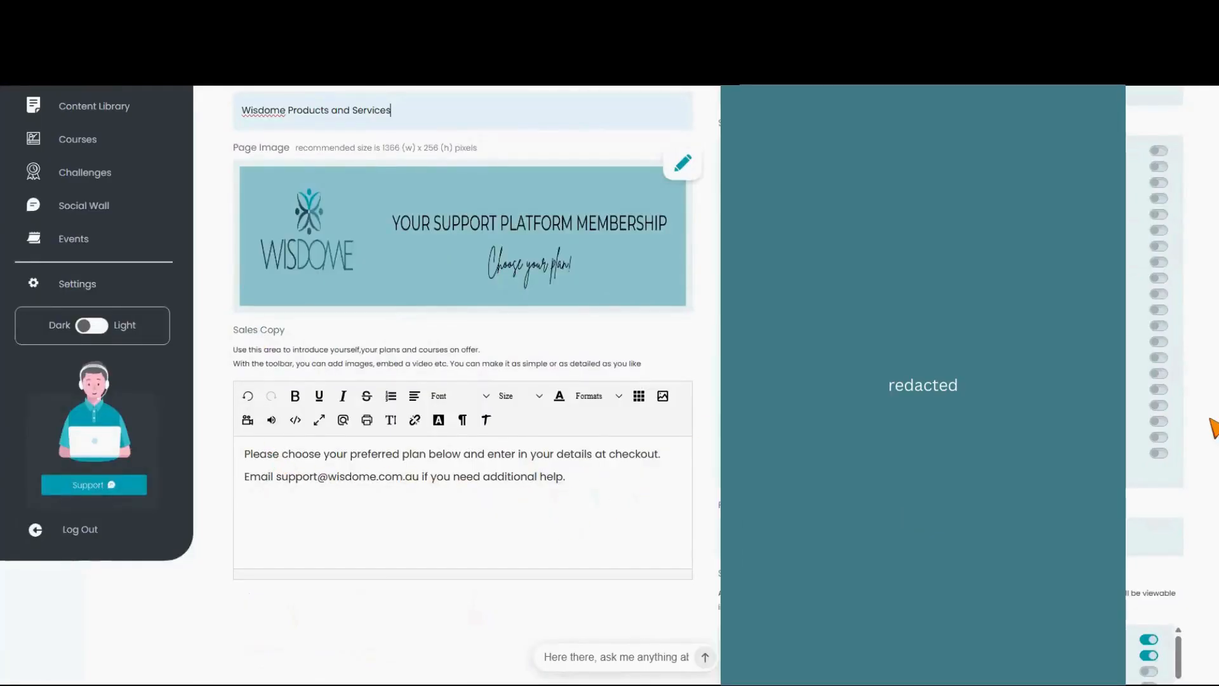
{"action": "scroll", "coordinate": [1209, 428], "scroll_direction": "up", "scroll_amount": 3}
{"action": "scroll", "coordinate": [1201, 531], "scroll_direction": "down", "scroll_amount": 4}
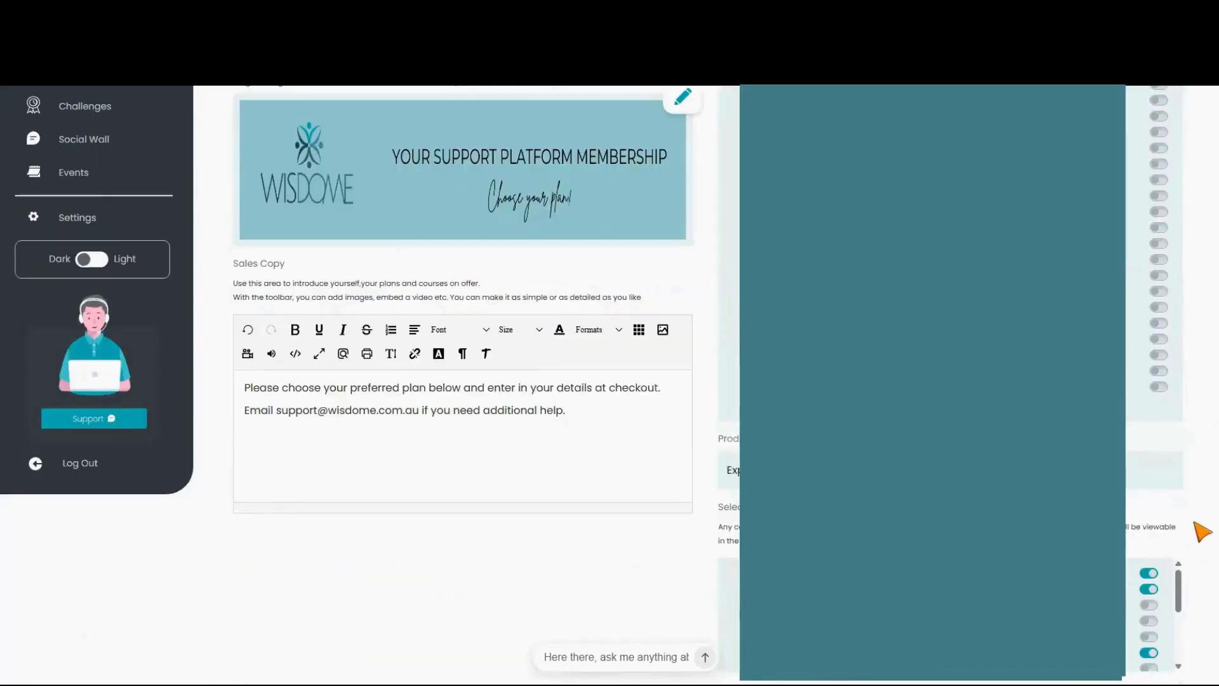
{"action": "scroll", "coordinate": [1210, 502], "scroll_direction": "up", "scroll_amount": 2}
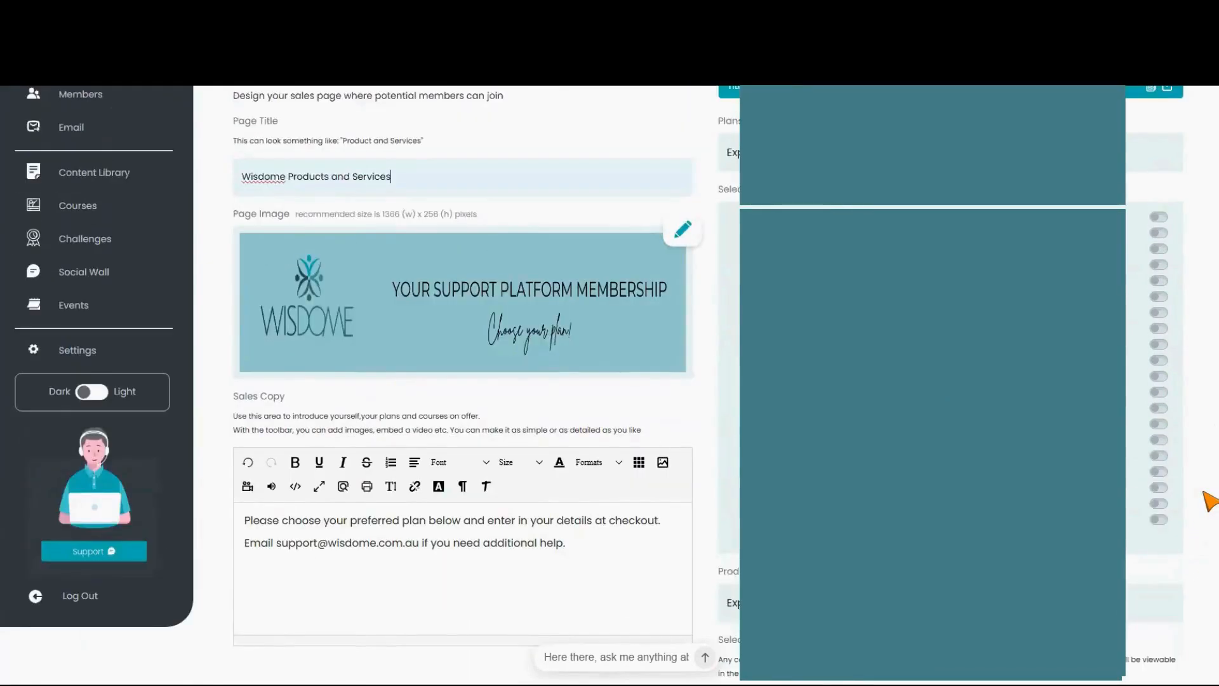
{"action": "scroll", "coordinate": [1210, 502], "scroll_direction": "up", "scroll_amount": 1}
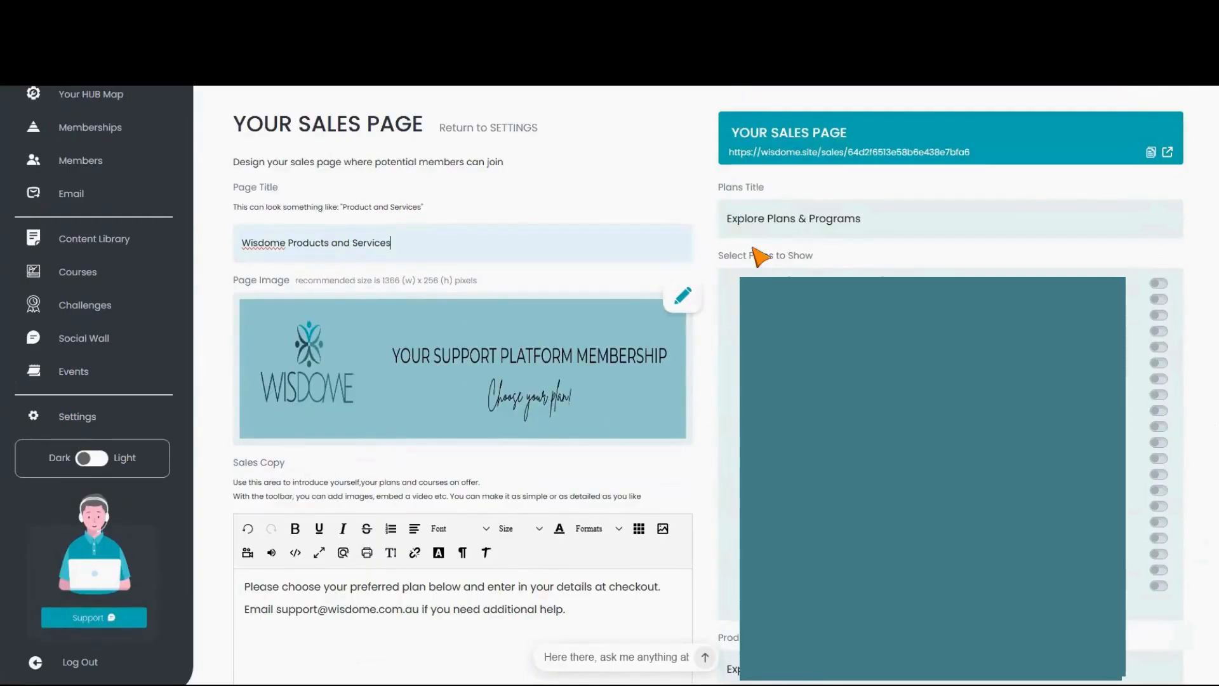
Step: Enable Wisdome Subscribers, Wise Ones Membership and the plan listed directly below them to show on the sales page
{"action": "left_click_drag", "start_coordinate": [751, 255], "coordinate": [825, 257]}
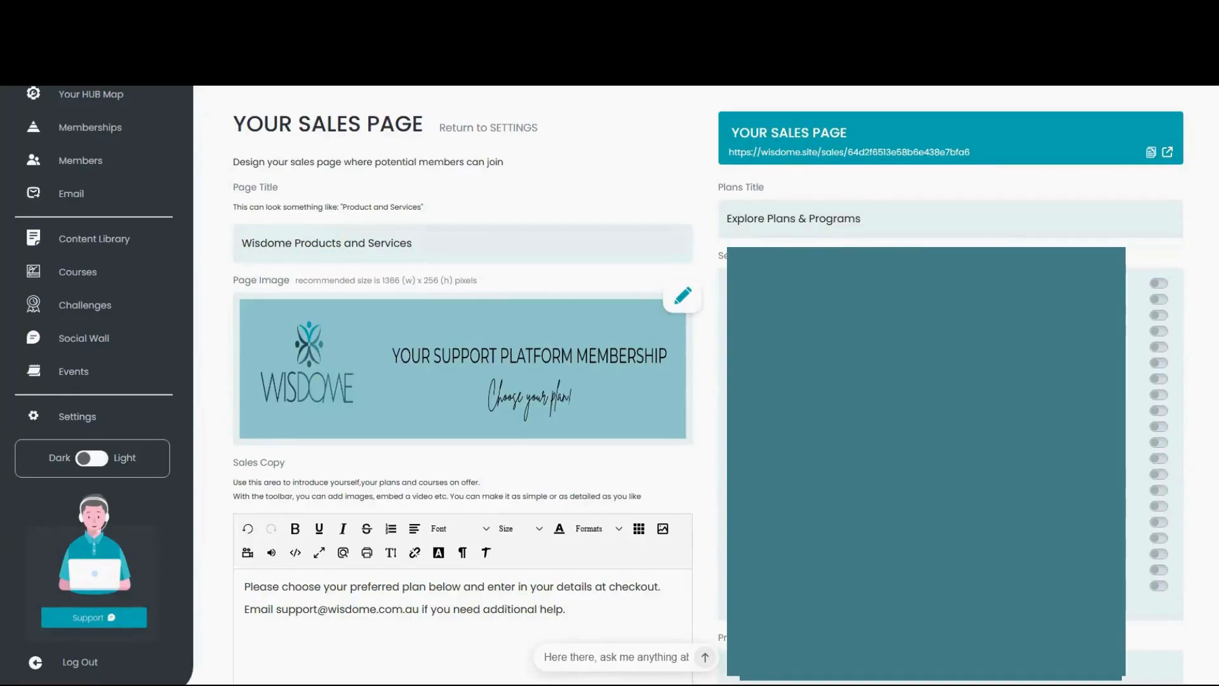
{"action": "scroll", "coordinate": [1160, 452], "scroll_direction": "down", "scroll_amount": 1}
{"action": "left_click_drag", "start_coordinate": [813, 188], "coordinate": [750, 188]}
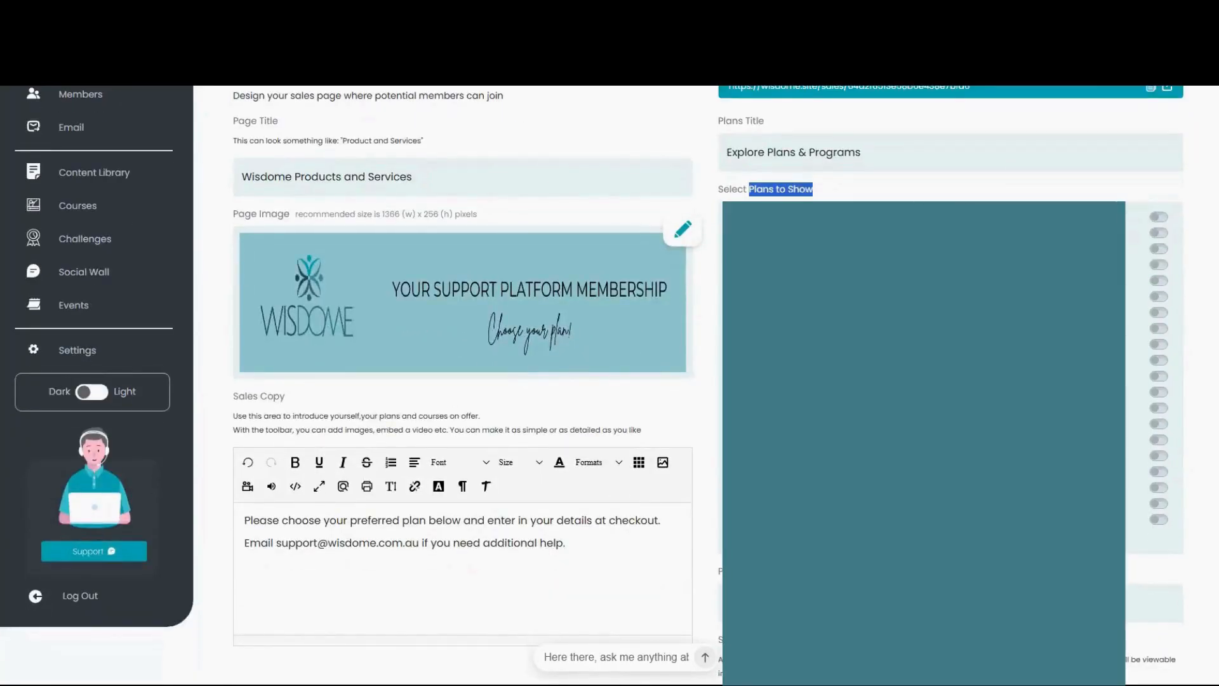
{"action": "left_click", "coordinate": [1157, 377]}
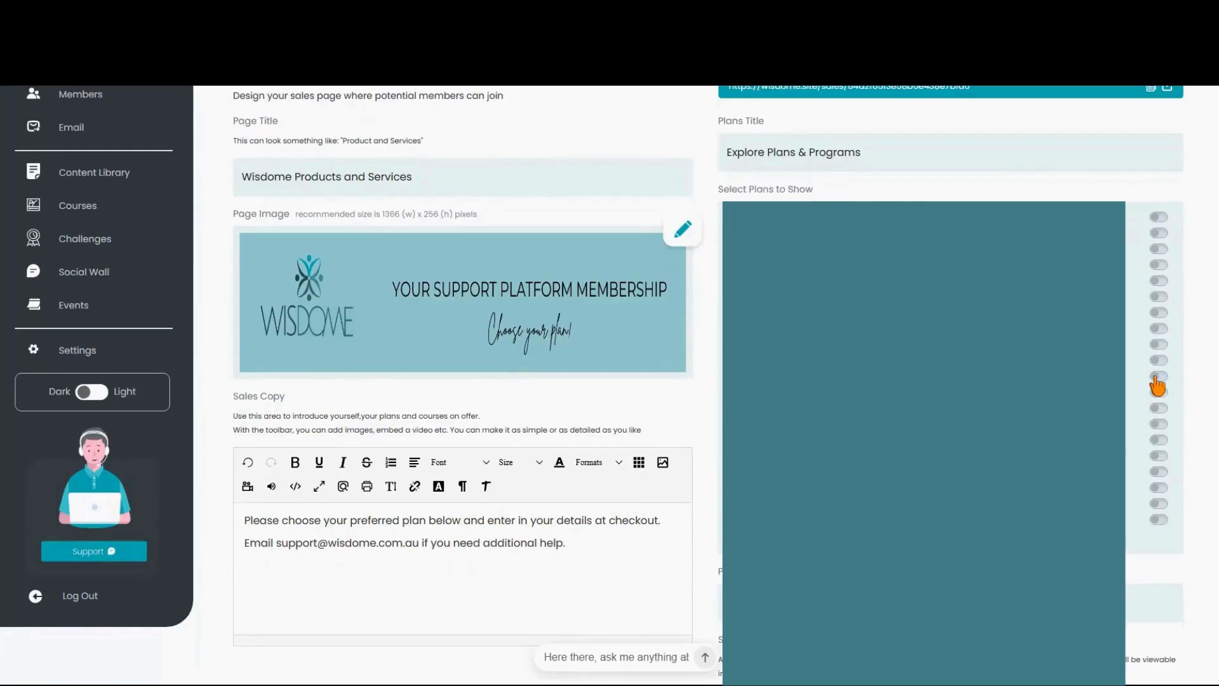
{"action": "left_click", "coordinate": [1159, 392]}
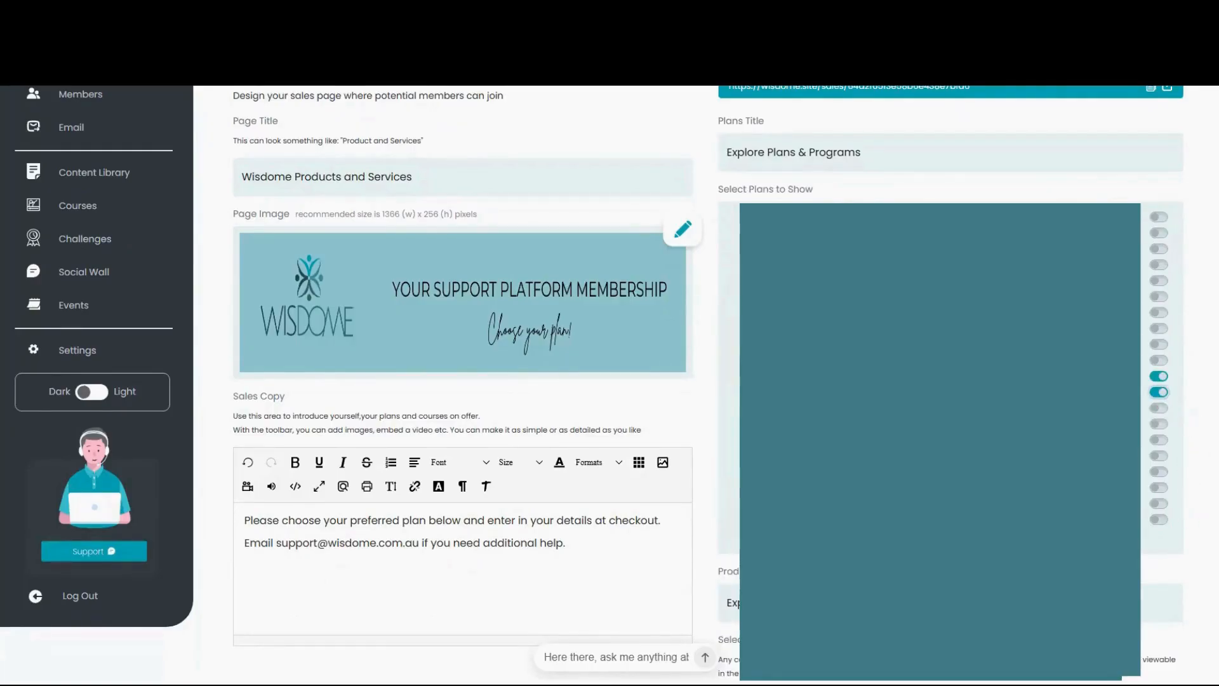
{"action": "scroll", "coordinate": [593, 385], "scroll_direction": "down", "scroll_amount": 1}
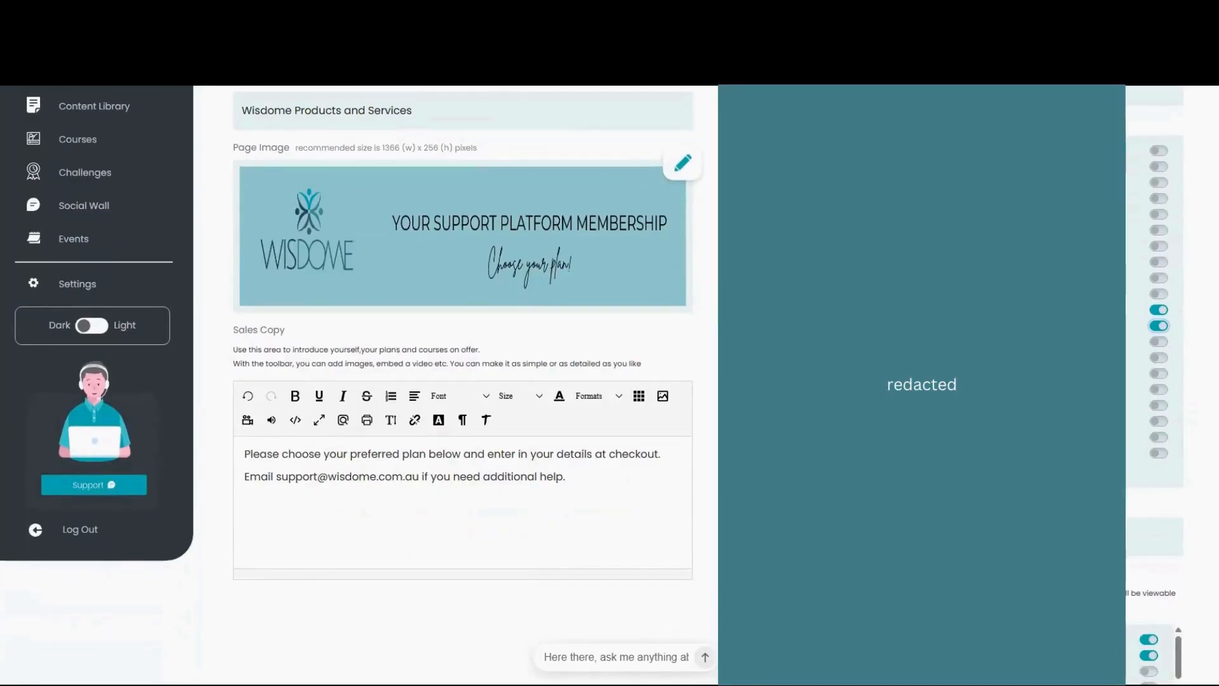
{"action": "left_click", "coordinate": [1157, 342]}
Step: Enable the Wisdome Fortnightly Walkthrough event, leave the page set to live, and save the sales page
{"action": "scroll", "coordinate": [1128, 508], "scroll_direction": "down", "scroll_amount": 3}
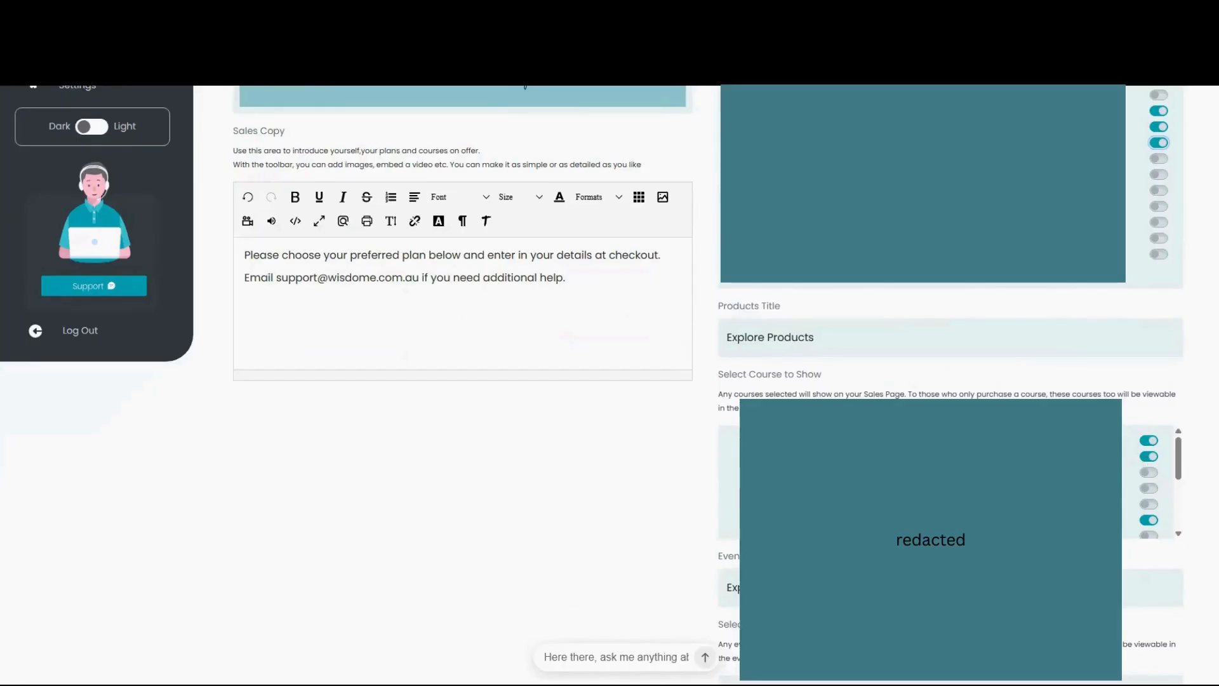
{"action": "scroll", "coordinate": [610, 381], "scroll_direction": "down", "scroll_amount": 3}
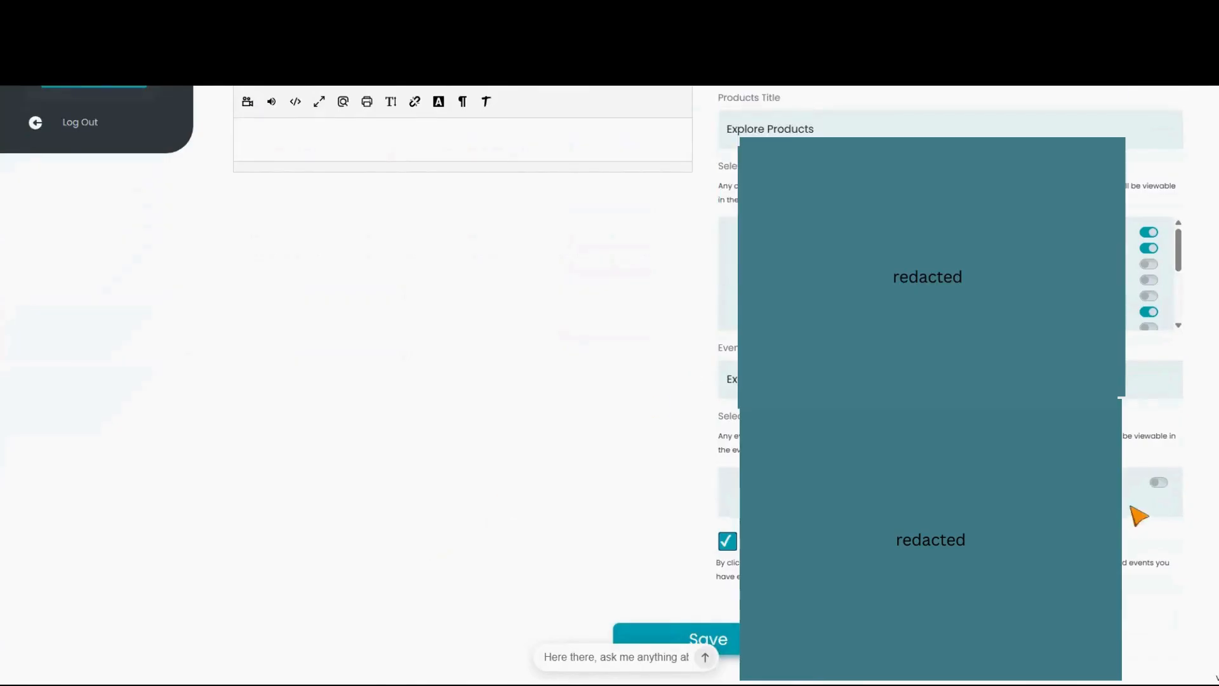
{"action": "left_click", "coordinate": [1158, 483]}
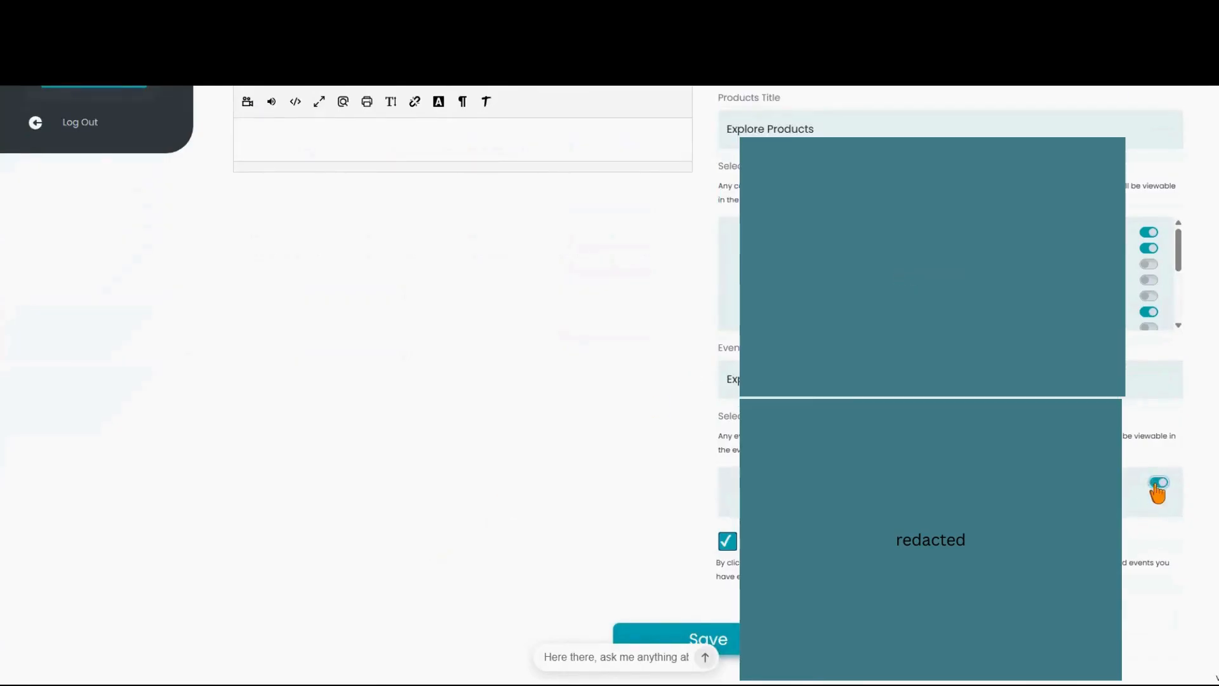
{"action": "left_click", "coordinate": [728, 543]}
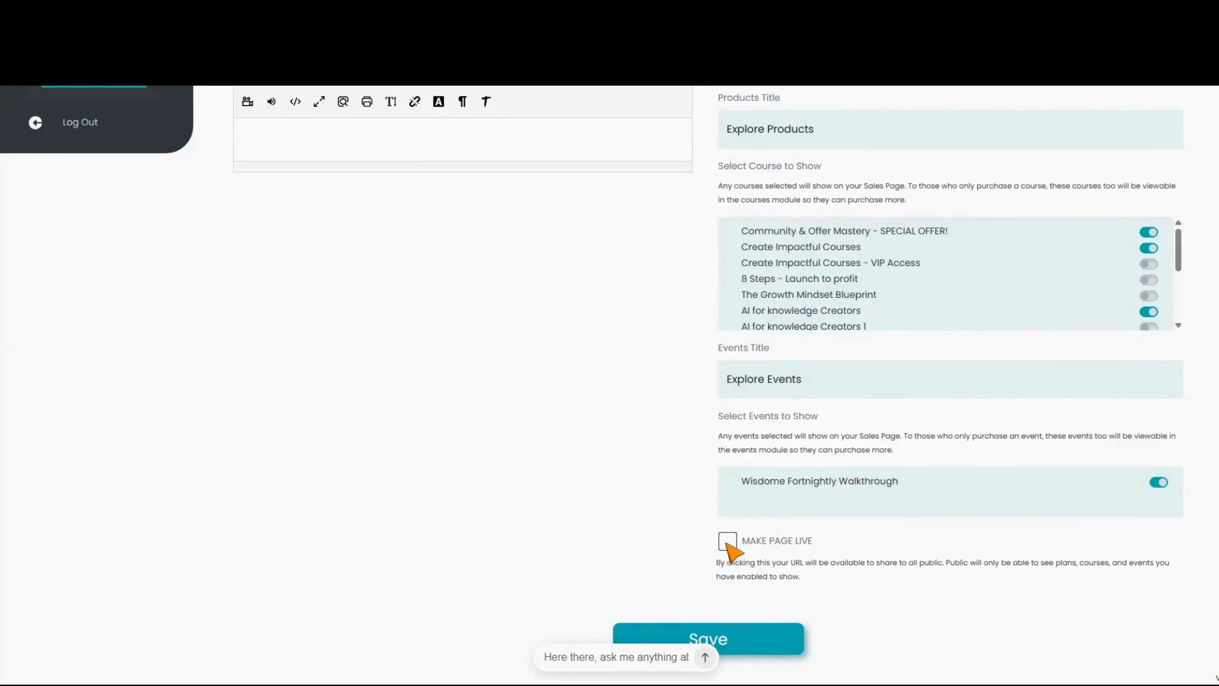
{"action": "left_click", "coordinate": [729, 543]}
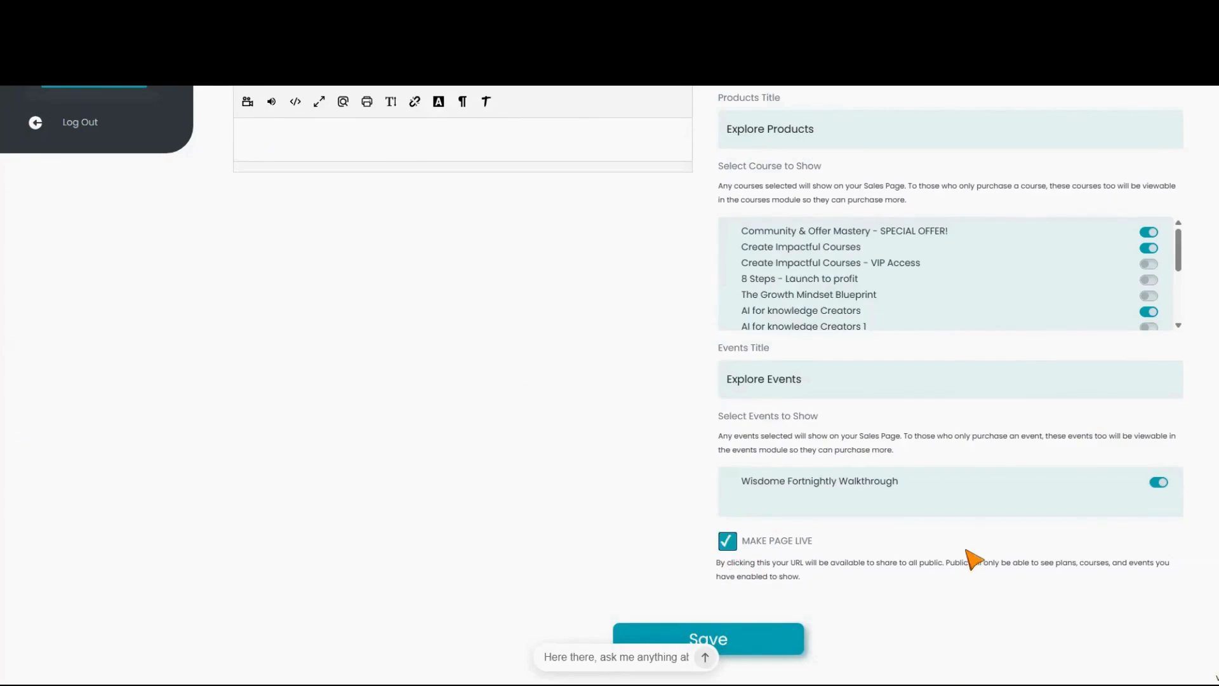
{"action": "left_click", "coordinate": [720, 631]}
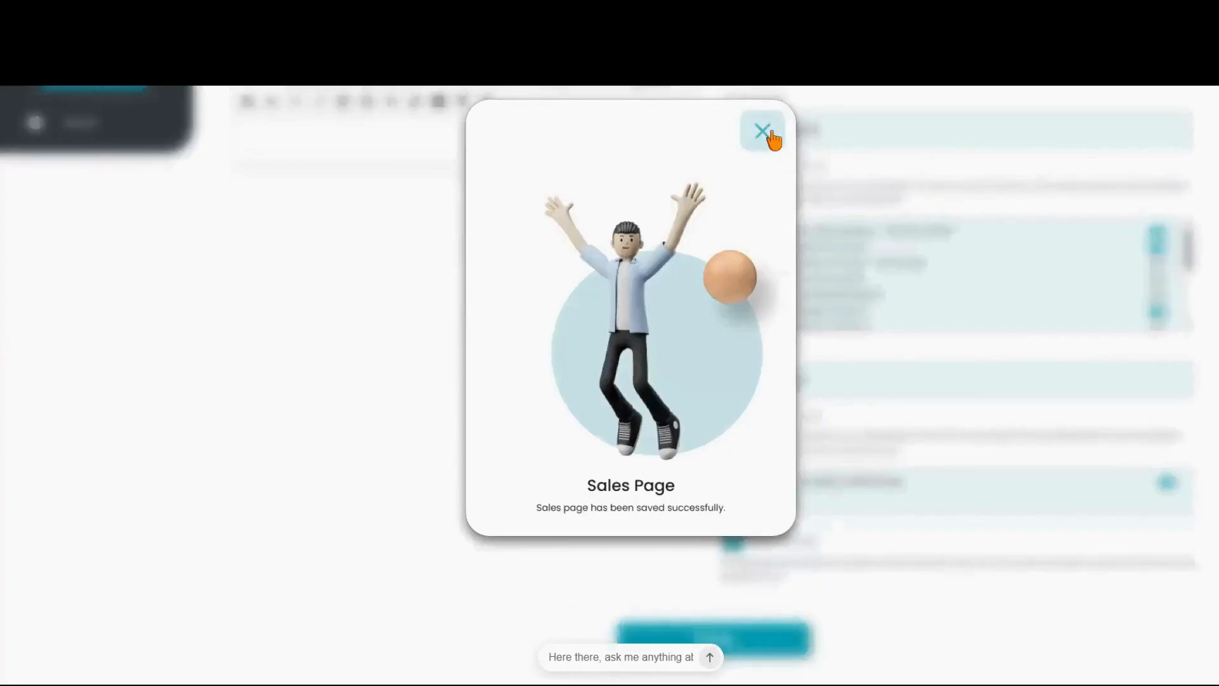
{"action": "left_click", "coordinate": [764, 132]}
Step: Copy the sales page link and review the products and plans on the public page it leads to
{"action": "scroll", "coordinate": [613, 425], "scroll_direction": "up", "scroll_amount": 15}
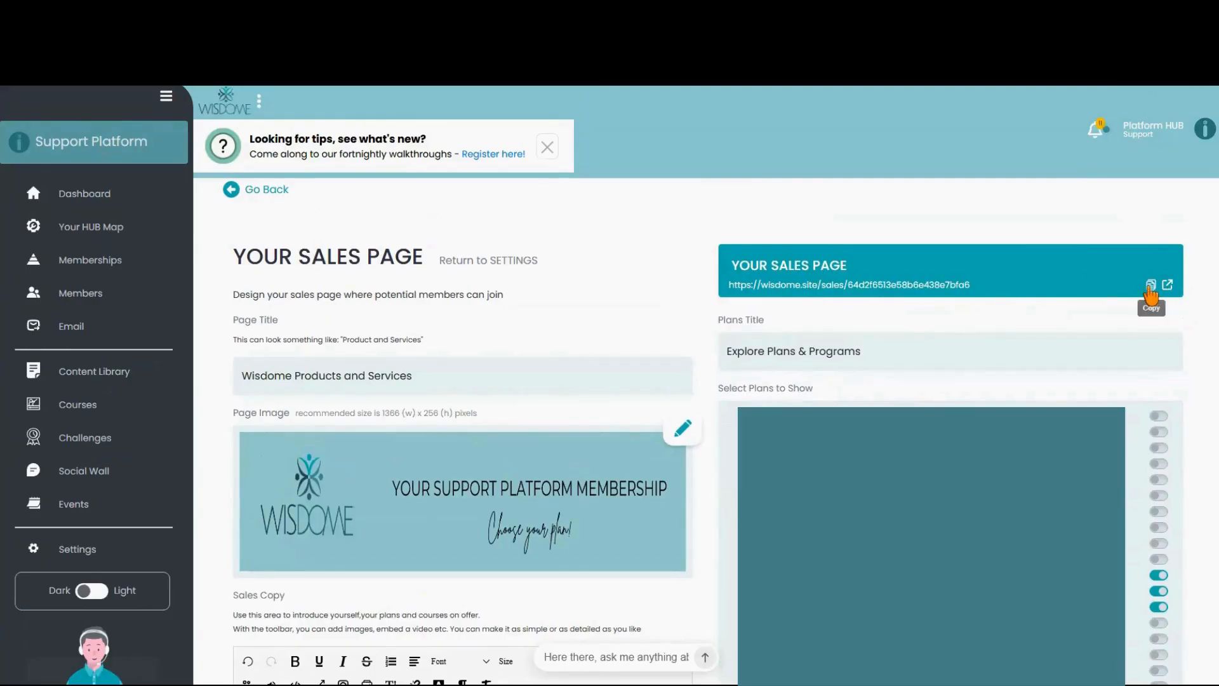
{"action": "left_click", "coordinate": [1151, 286]}
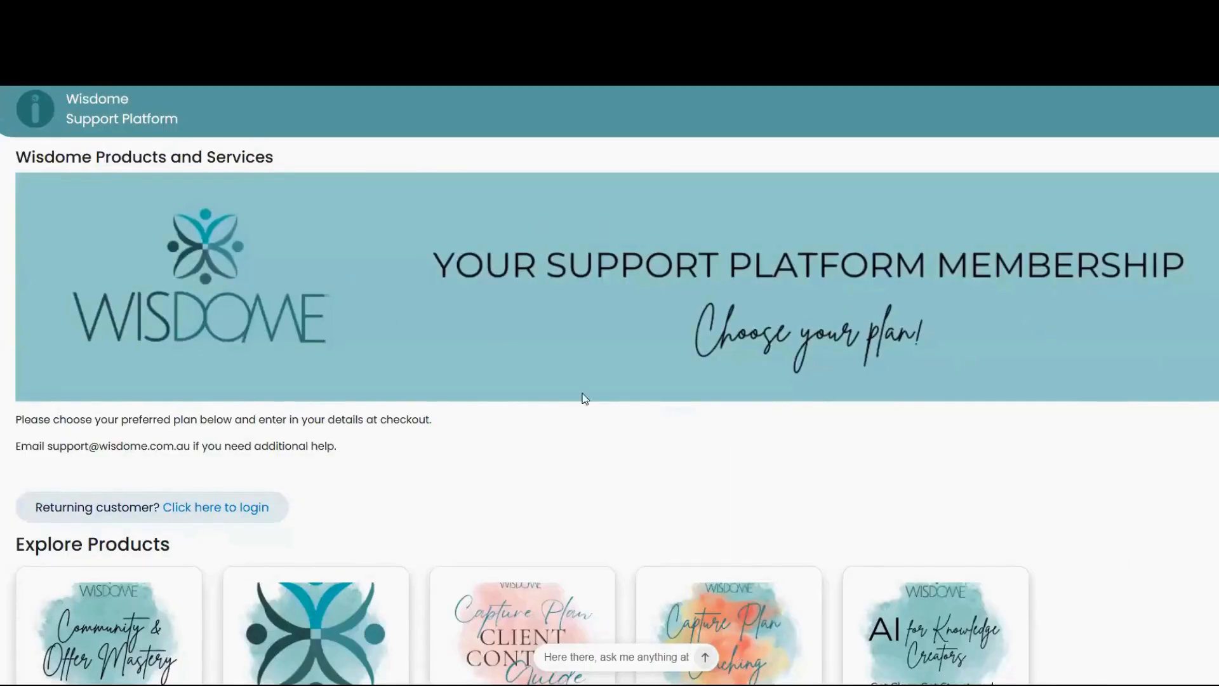
{"action": "scroll", "coordinate": [1122, 380], "scroll_direction": "down", "scroll_amount": 10}
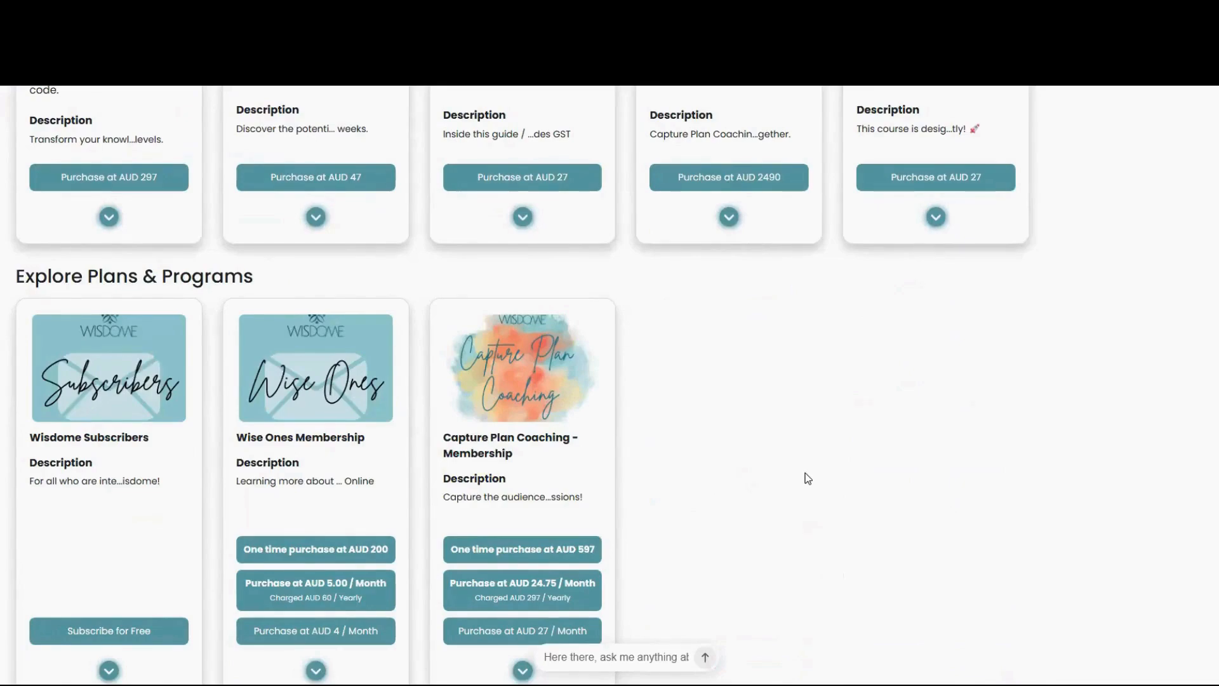
{"action": "scroll", "coordinate": [808, 478], "scroll_direction": "up", "scroll_amount": 5}
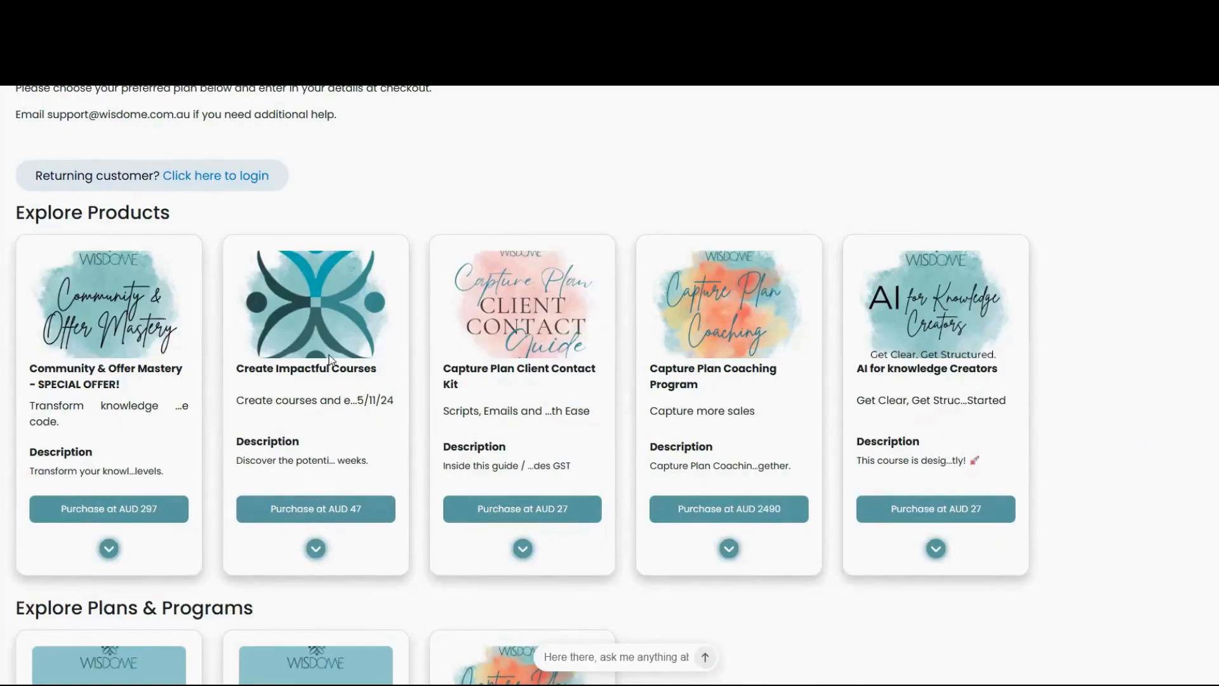
{"action": "scroll", "coordinate": [292, 508], "scroll_direction": "up", "scroll_amount": 2}
{"action": "scroll", "coordinate": [289, 473], "scroll_direction": "down", "scroll_amount": 3}
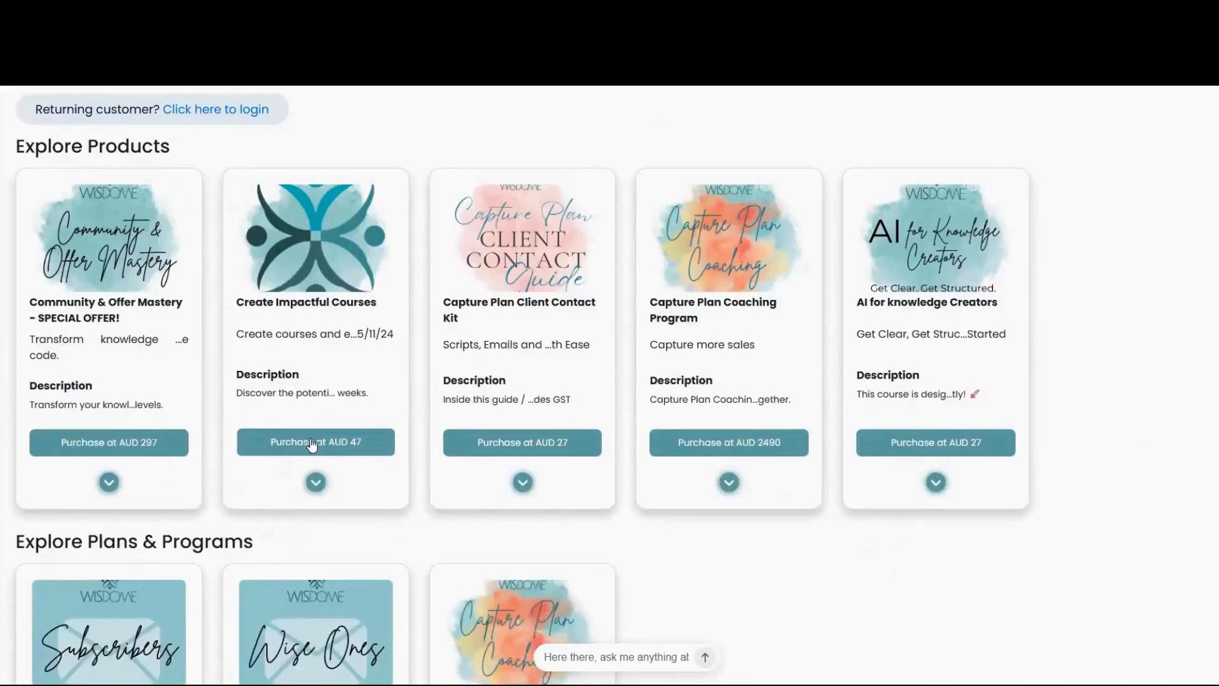
Step: Expand the Create Impactful Courses product and read through its full description
{"action": "left_click", "coordinate": [315, 482]}
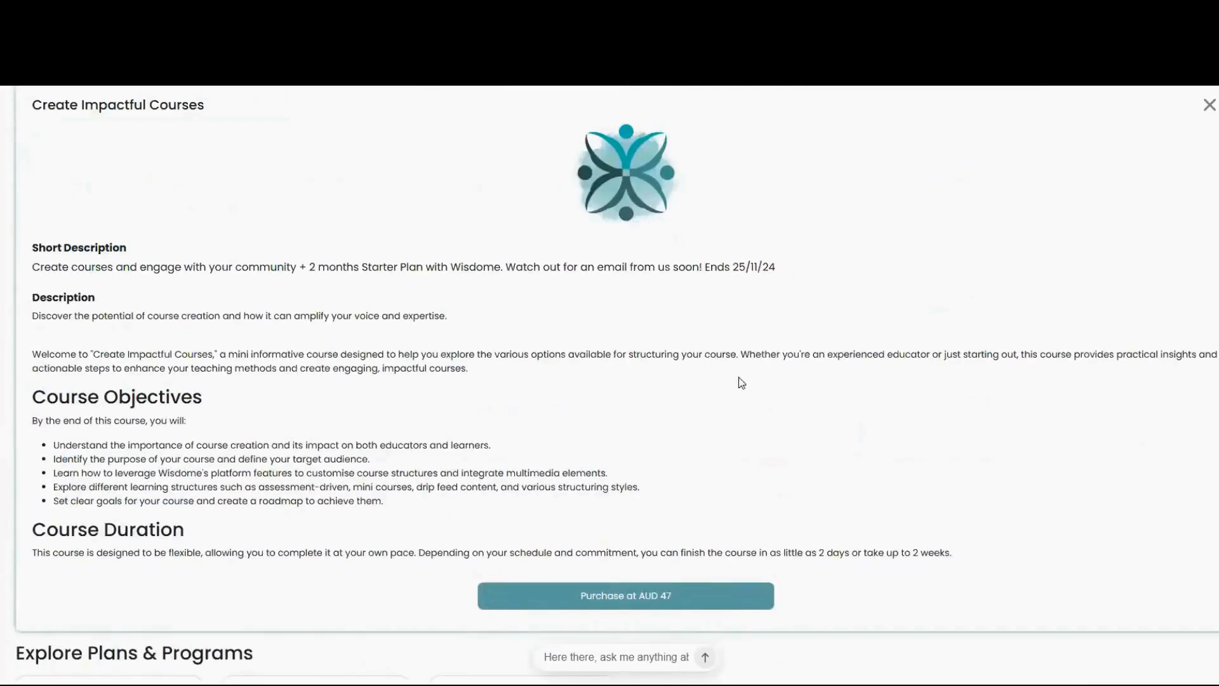
{"action": "scroll", "coordinate": [885, 436], "scroll_direction": "down", "scroll_amount": 5}
{"action": "scroll", "coordinate": [995, 428], "scroll_direction": "up", "scroll_amount": 8}
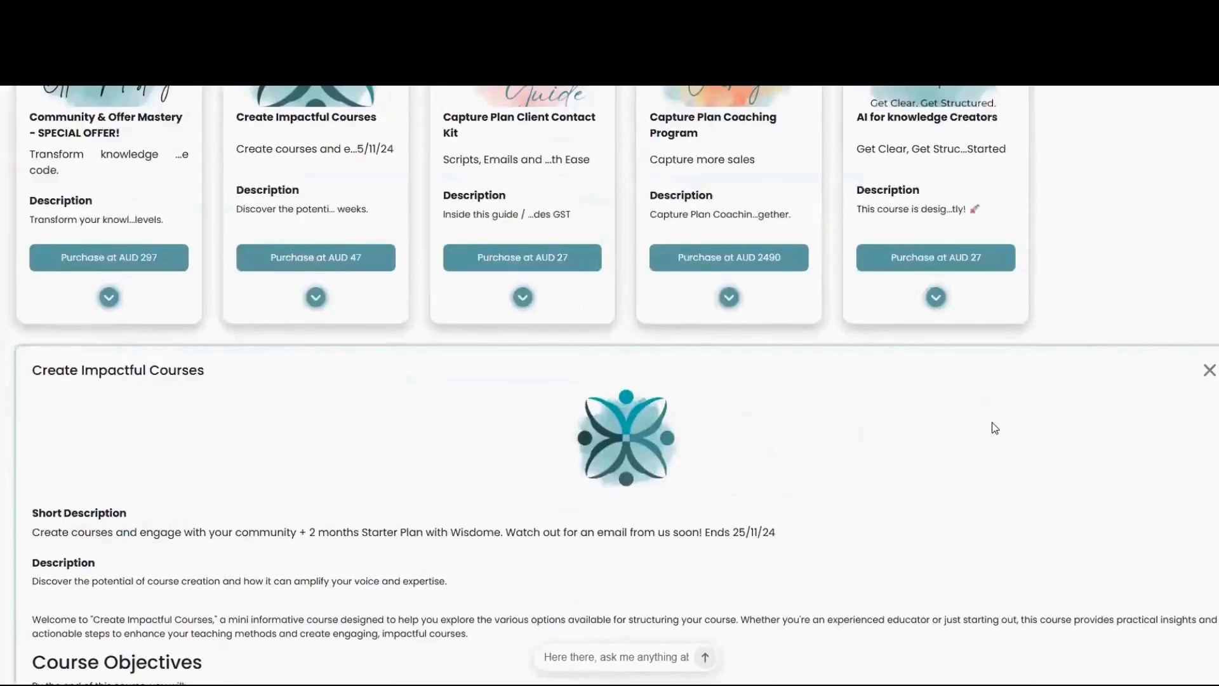
{"action": "scroll", "coordinate": [995, 428], "scroll_direction": "up", "scroll_amount": 4}
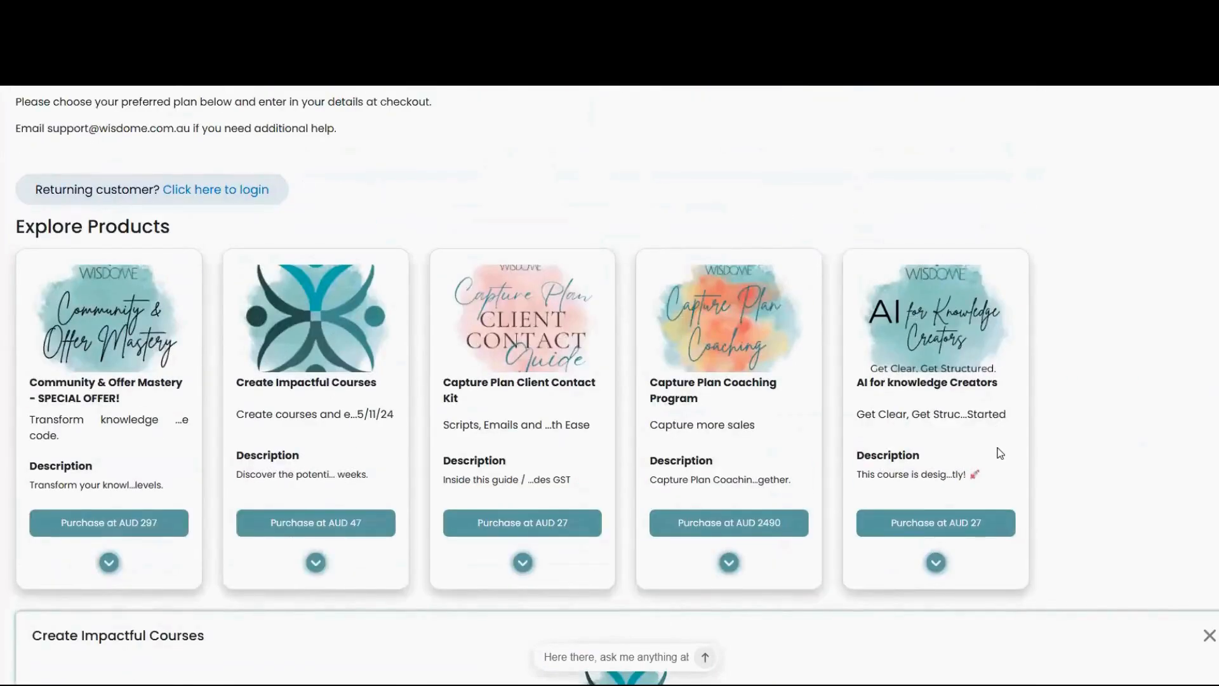
{"action": "scroll", "coordinate": [1000, 452], "scroll_direction": "down", "scroll_amount": 9}
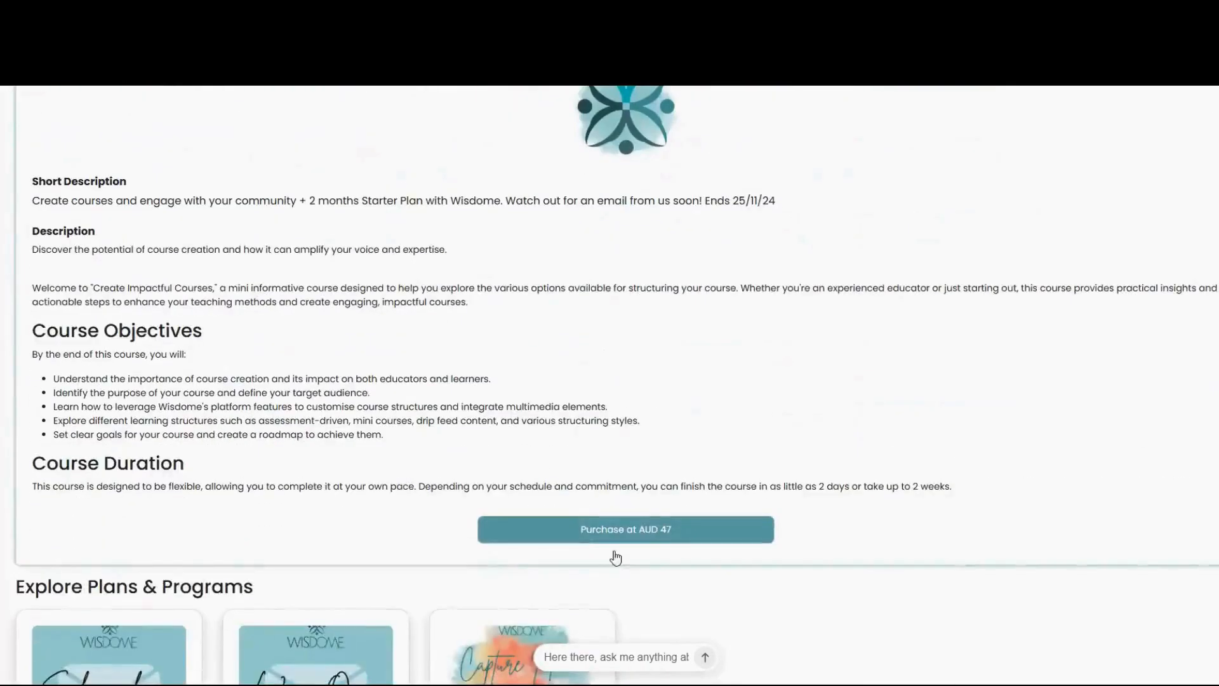
Step: Open the checkout for Create Impactful Courses, enter the buyer's email and dismiss the membership notice
{"action": "left_click", "coordinate": [617, 533]}
{"action": "scroll", "coordinate": [653, 472], "scroll_direction": "down", "scroll_amount": 8}
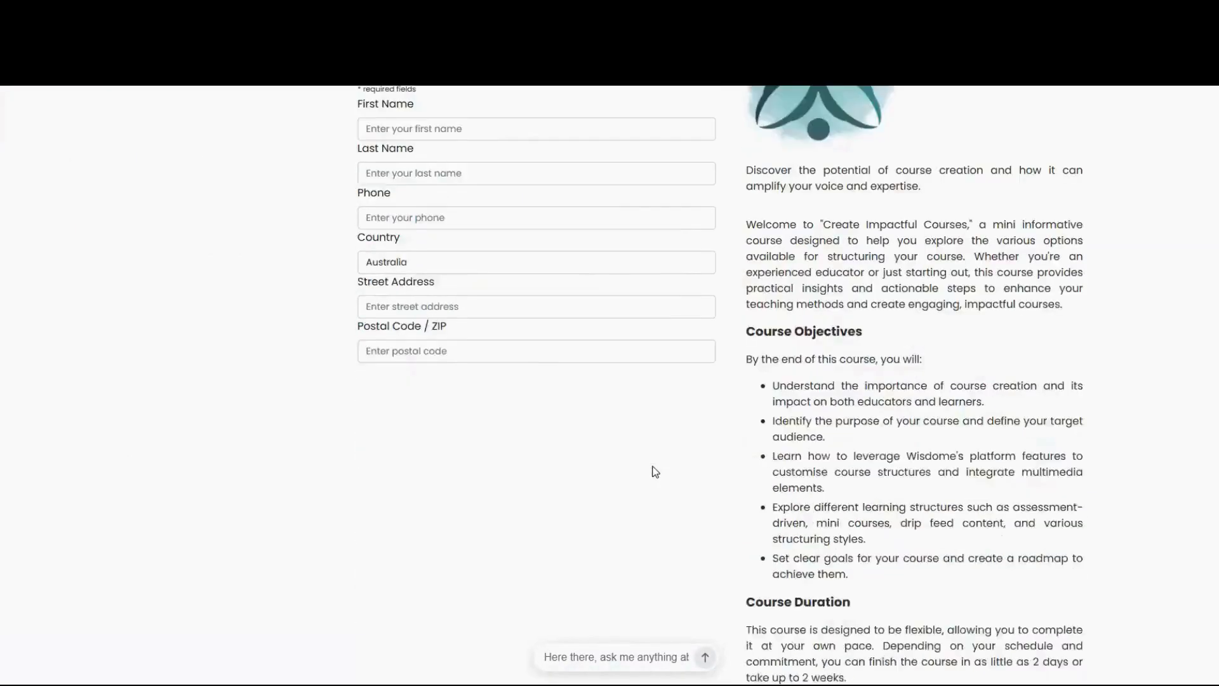
{"action": "scroll", "coordinate": [654, 471], "scroll_direction": "up", "scroll_amount": 8}
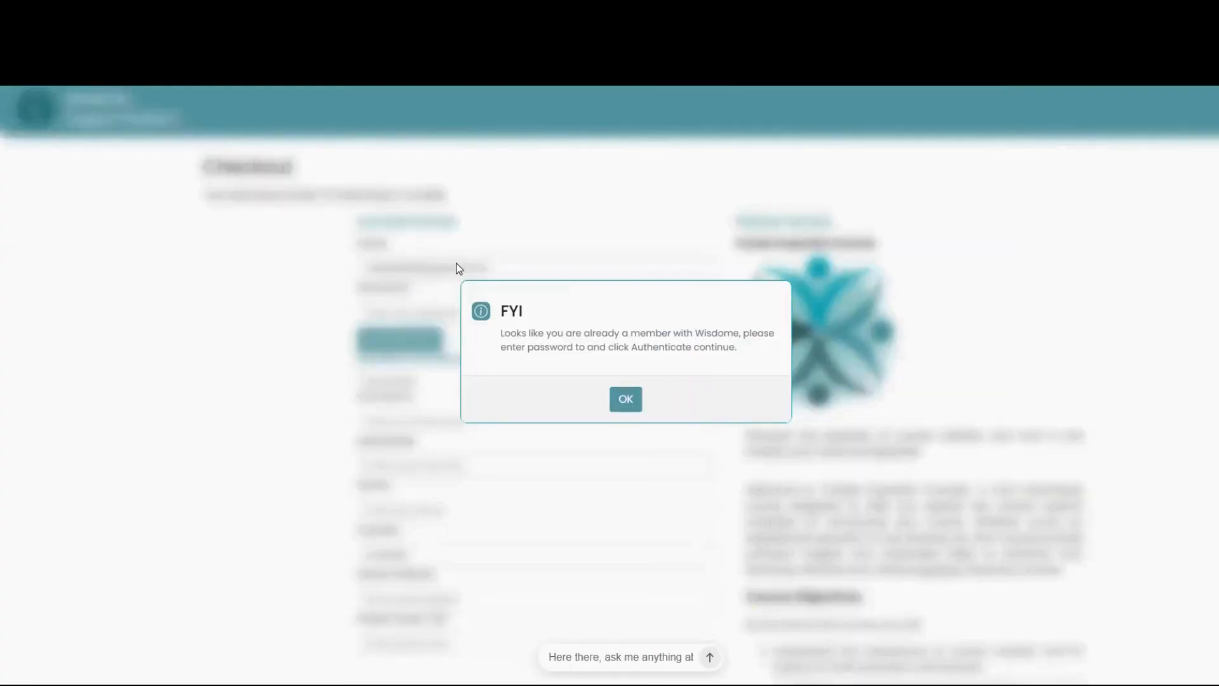
{"action": "left_click", "coordinate": [626, 401]}
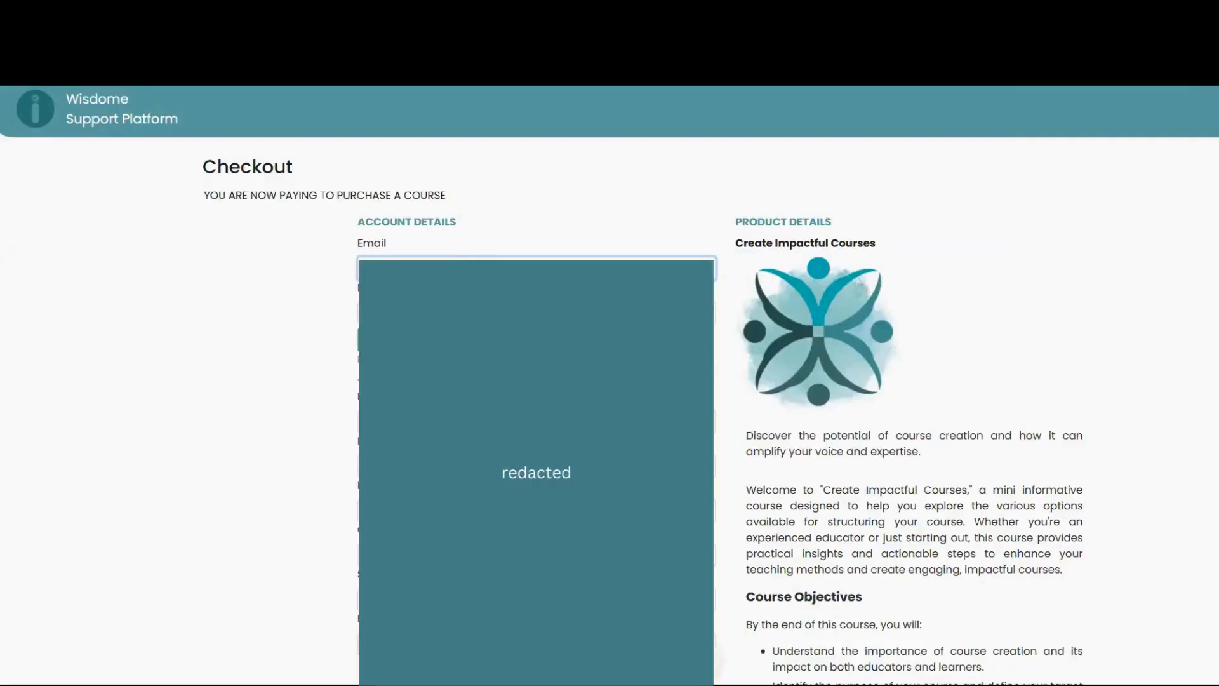
Step: Enter the existing member's account password at the Create Impactful Courses checkout and log in
{"action": "left_click", "coordinate": [537, 312]}
{"action": "key", "text": "Escape"}
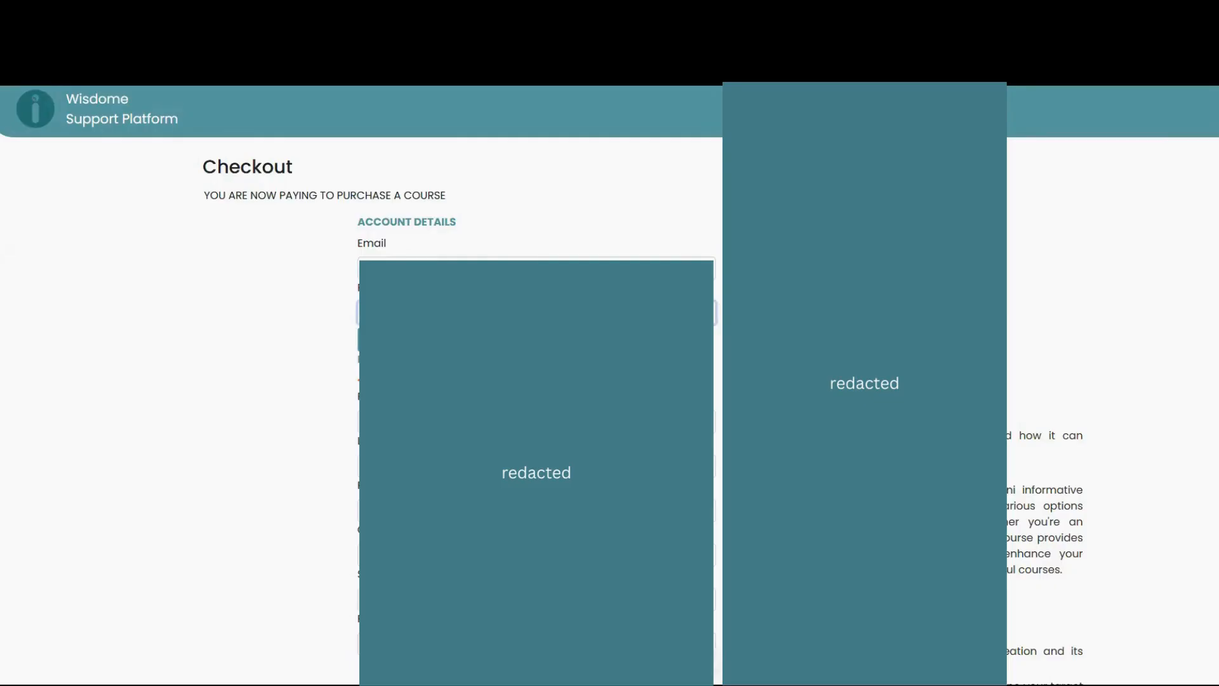
{"action": "left_click", "coordinate": [393, 348]}
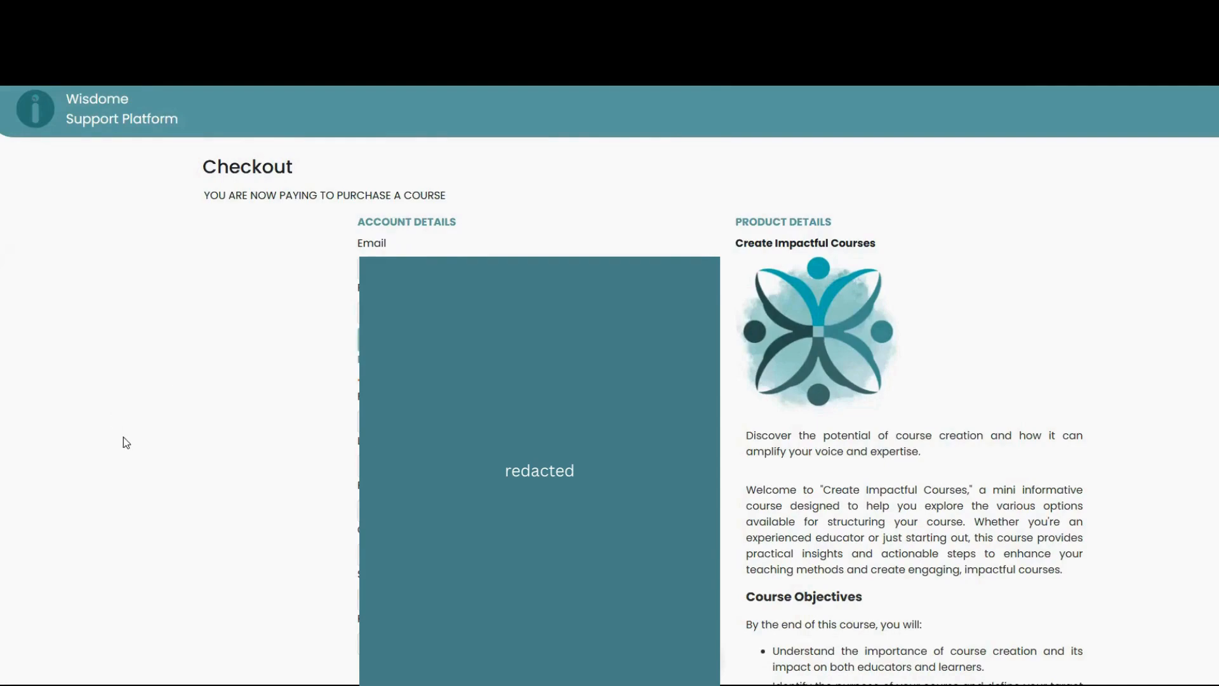
Step: Complete the required billing address details, keep AUD as the currency, and continue to the payment page
{"action": "scroll", "coordinate": [124, 437], "scroll_direction": "down", "scroll_amount": 3}
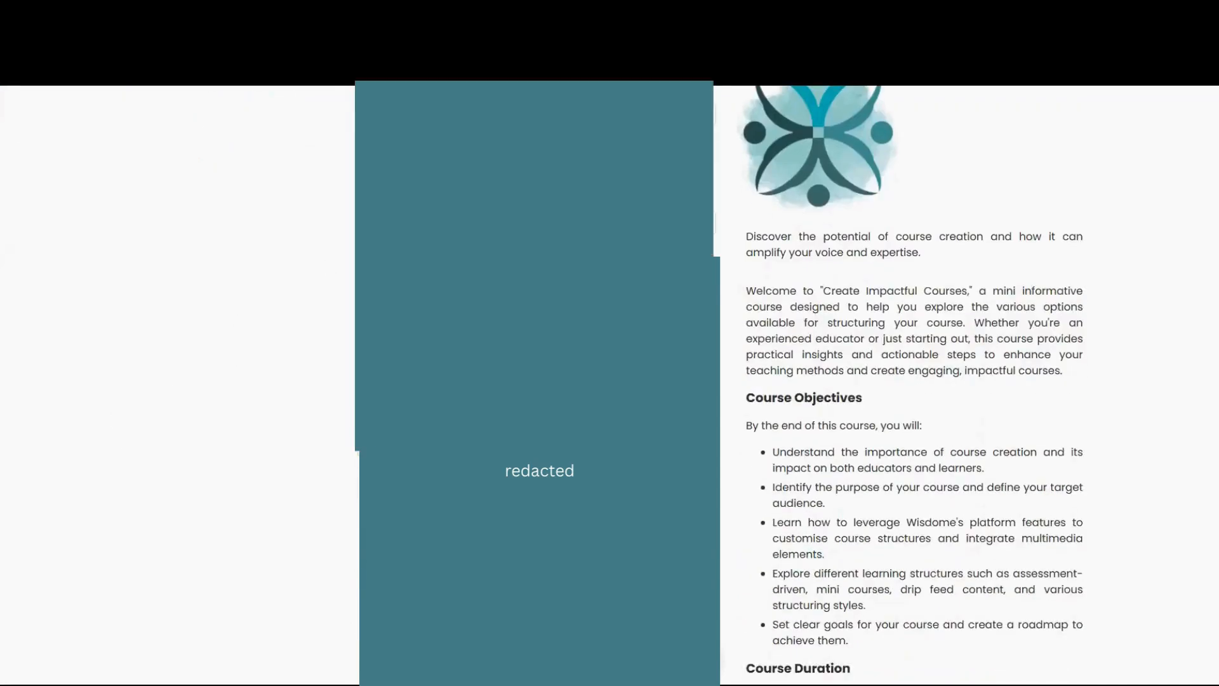
{"action": "scroll", "coordinate": [915, 381], "scroll_direction": "up", "scroll_amount": 1}
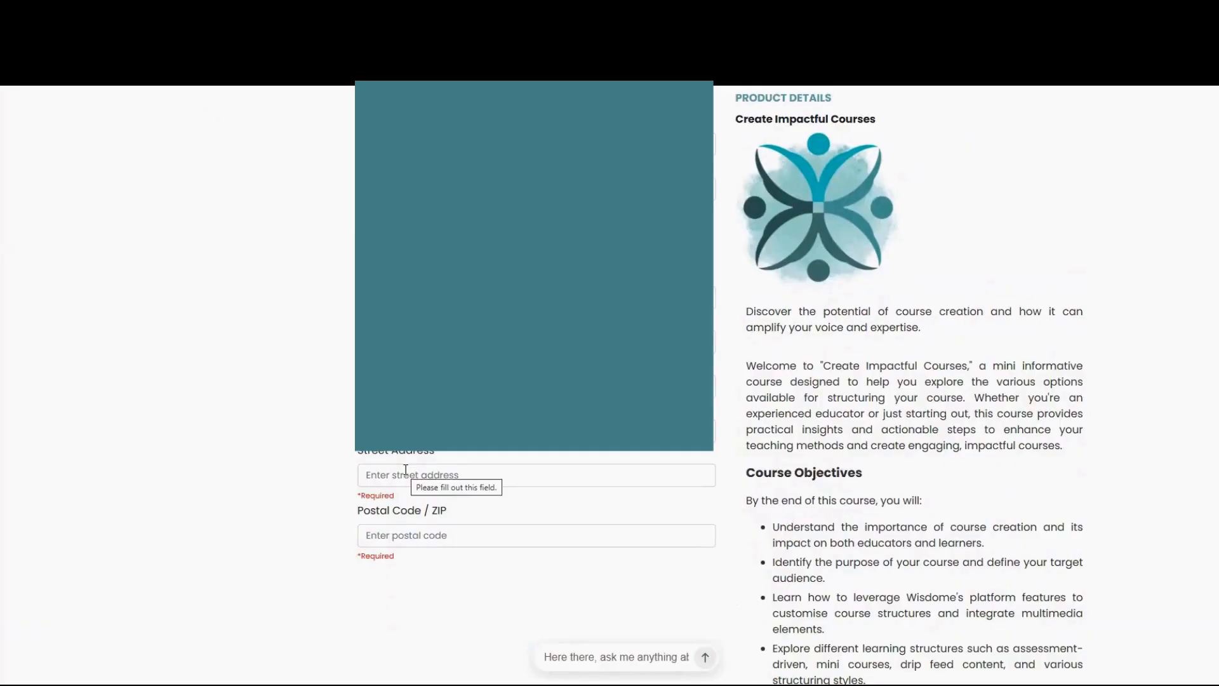
{"action": "scroll", "coordinate": [657, 600], "scroll_direction": "down", "scroll_amount": 8}
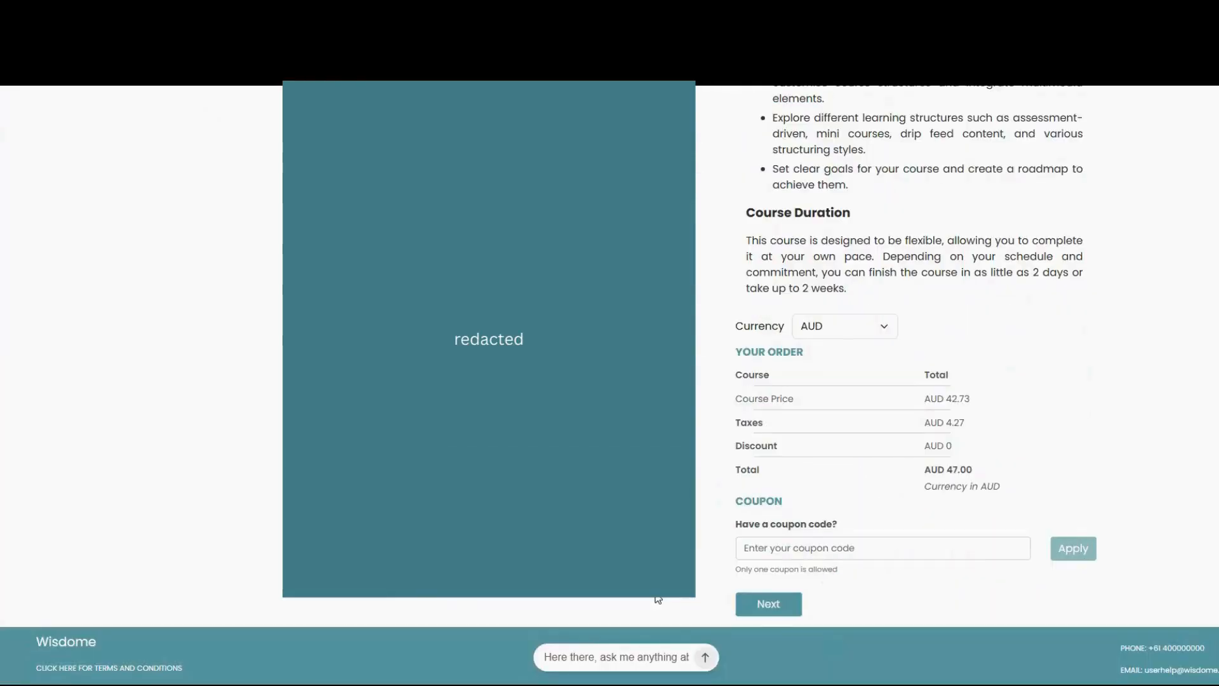
{"action": "left_click", "coordinate": [771, 605]}
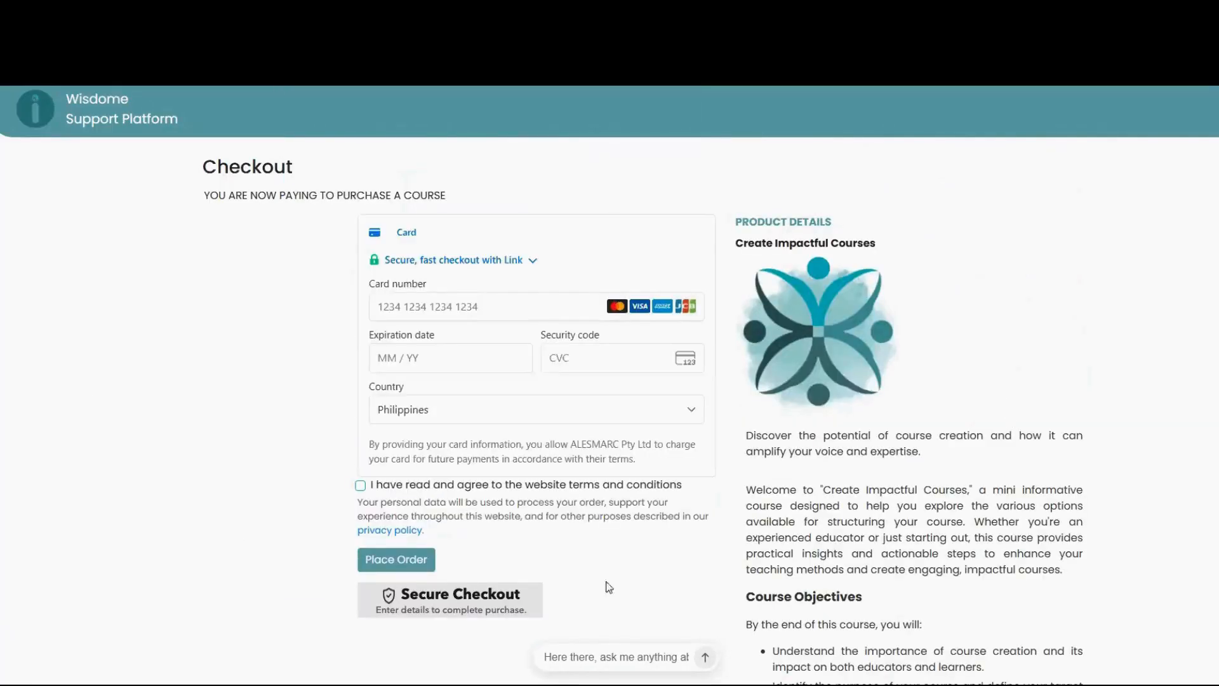
Step: Review the card payment form and accept the website terms and conditions
{"action": "scroll", "coordinate": [591, 311], "scroll_direction": "down", "scroll_amount": 3}
{"action": "scroll", "coordinate": [589, 442], "scroll_direction": "up", "scroll_amount": 3}
{"action": "left_click", "coordinate": [360, 485]}
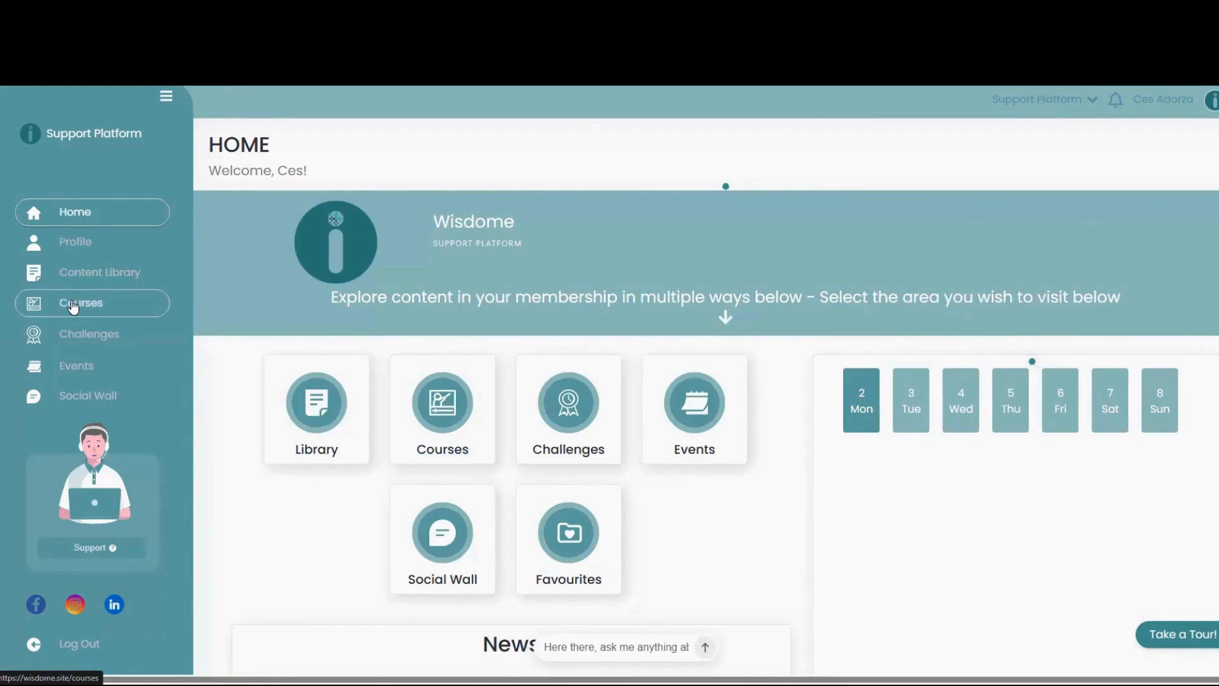
Step: Find Create Impactful Courses among the member's enrolled courses and open it
{"action": "left_click", "coordinate": [73, 306]}
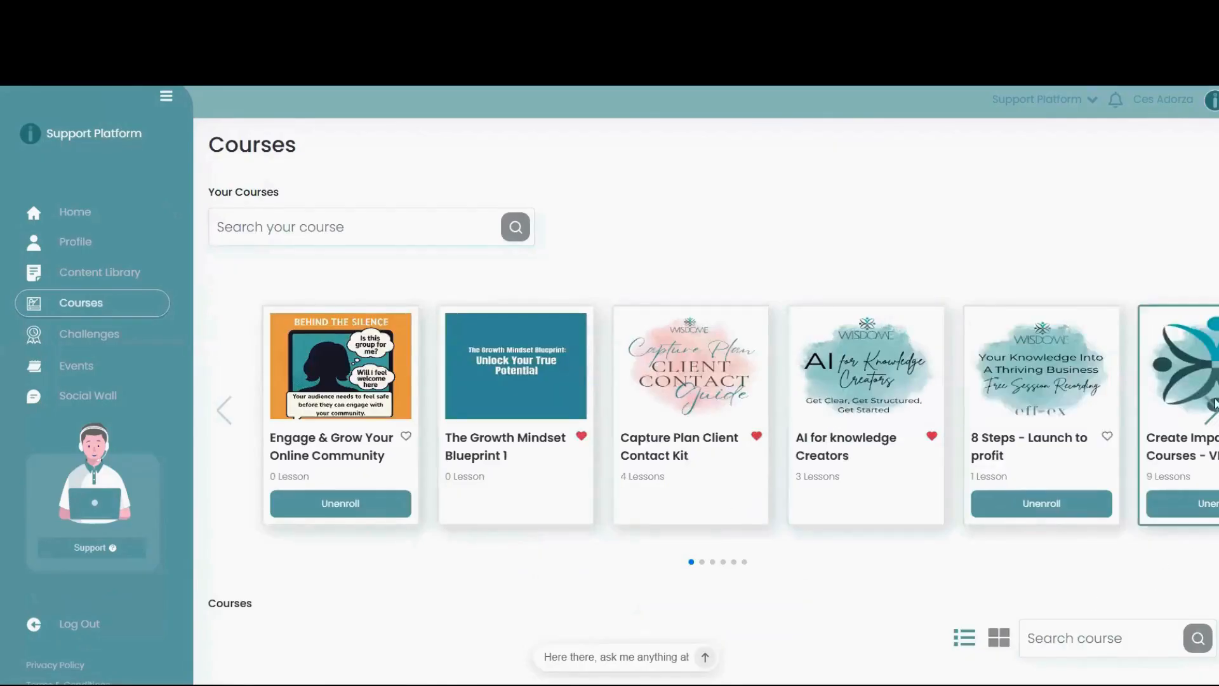
{"action": "left_click", "coordinate": [1212, 414]}
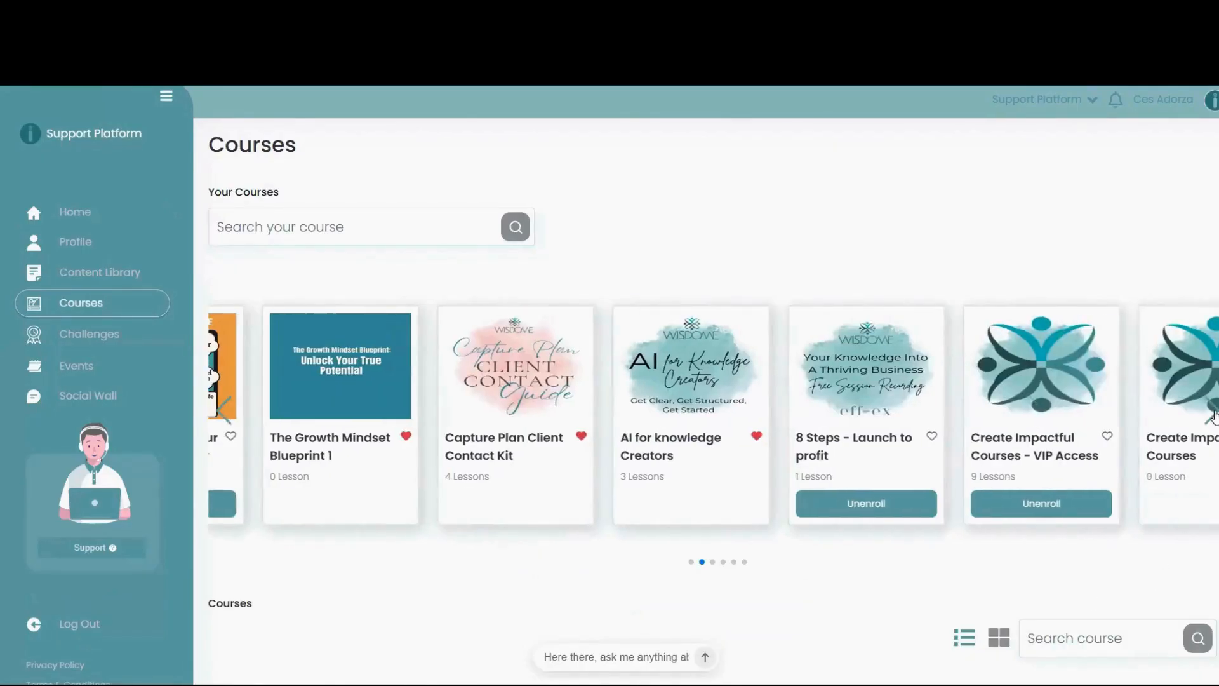
{"action": "left_click", "coordinate": [1212, 414]}
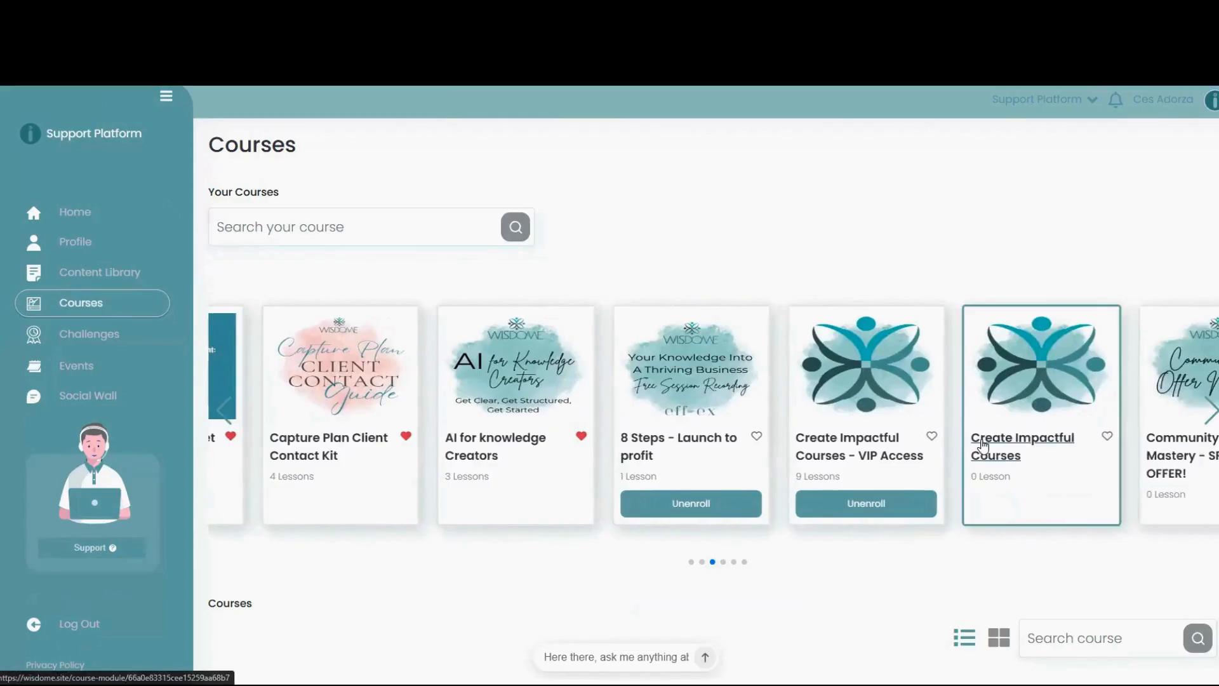
{"action": "left_click", "coordinate": [984, 445]}
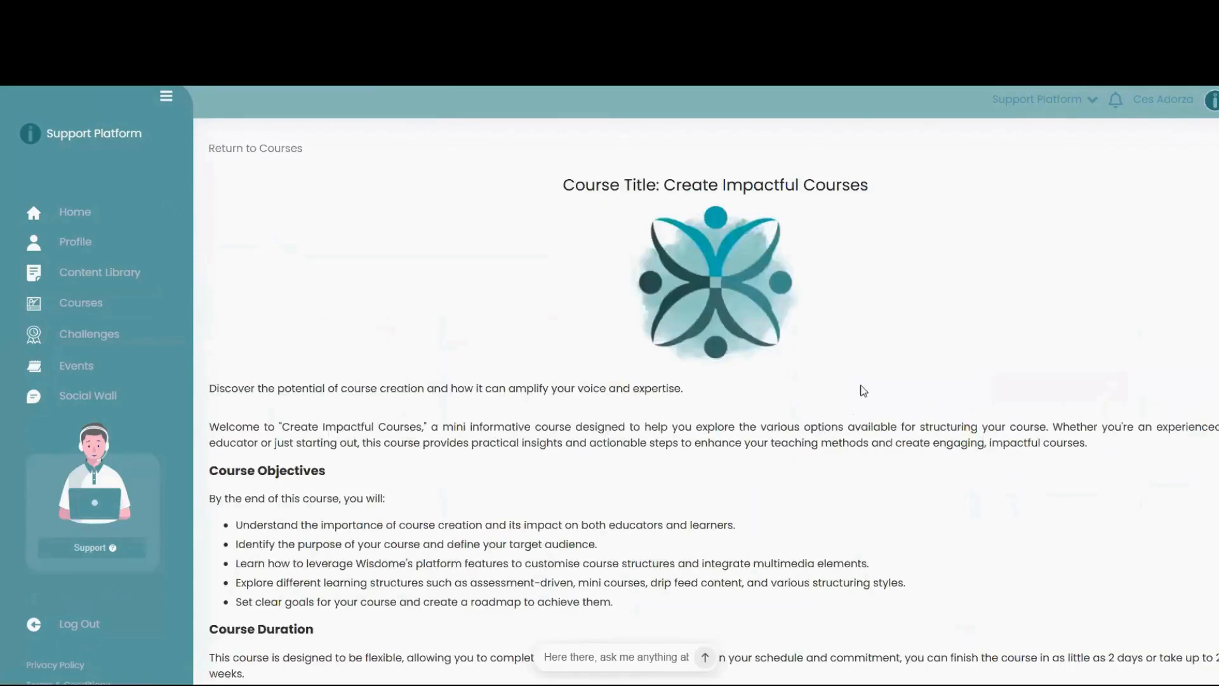
Step: Review the Create Impactful Courses overview and modules, and open the introduction lesson of the Welcome module
{"action": "scroll", "coordinate": [1043, 419], "scroll_direction": "down", "scroll_amount": 1}
{"action": "scroll", "coordinate": [1043, 420], "scroll_direction": "down", "scroll_amount": 5}
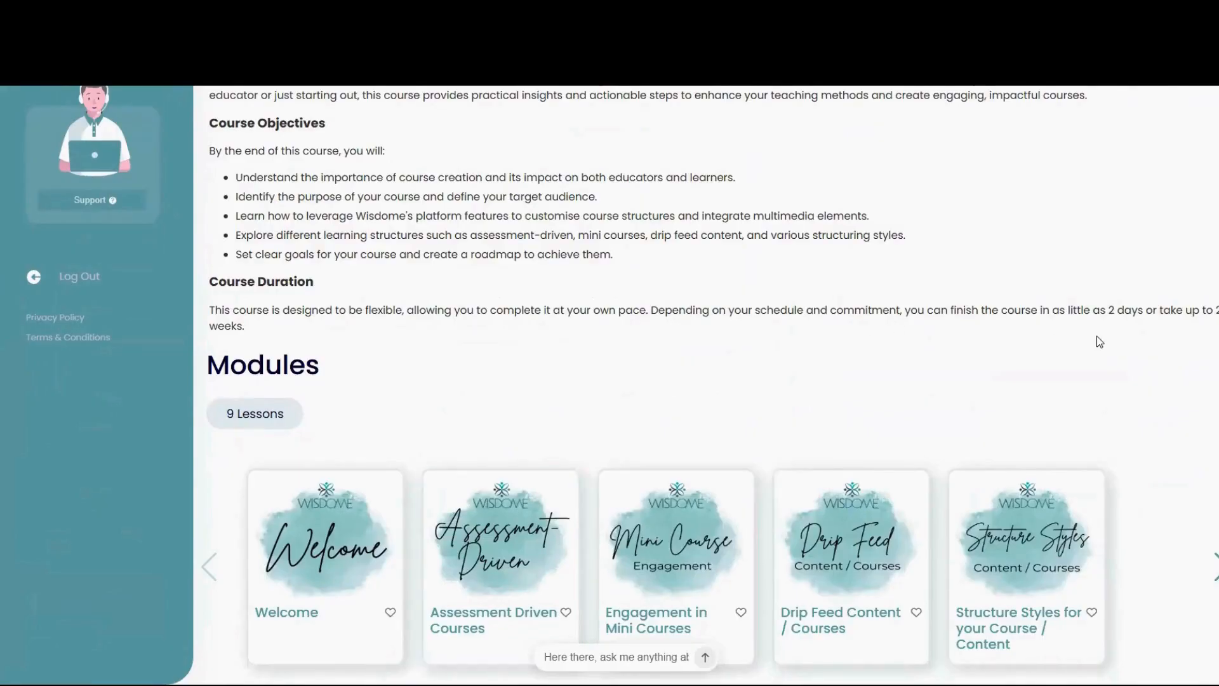
{"action": "left_click", "coordinate": [401, 644]}
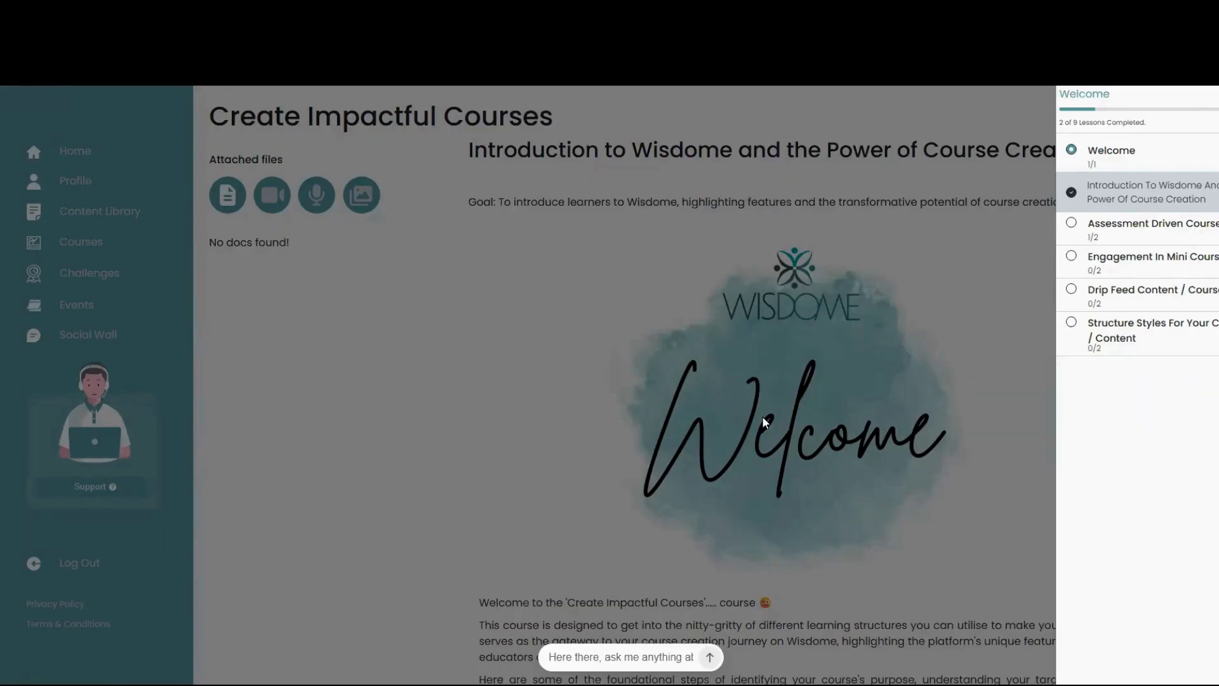
{"action": "left_click", "coordinate": [762, 417]}
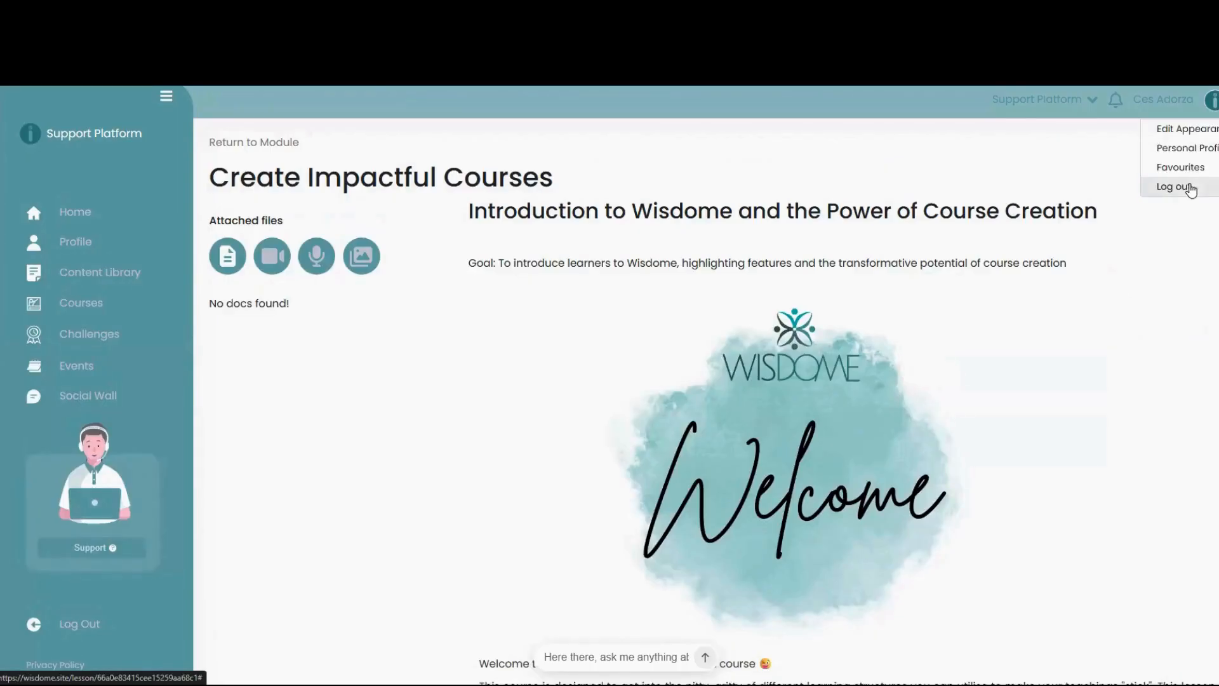
Step: Log out of the member account and confirm the logout
{"action": "left_click", "coordinate": [1190, 187]}
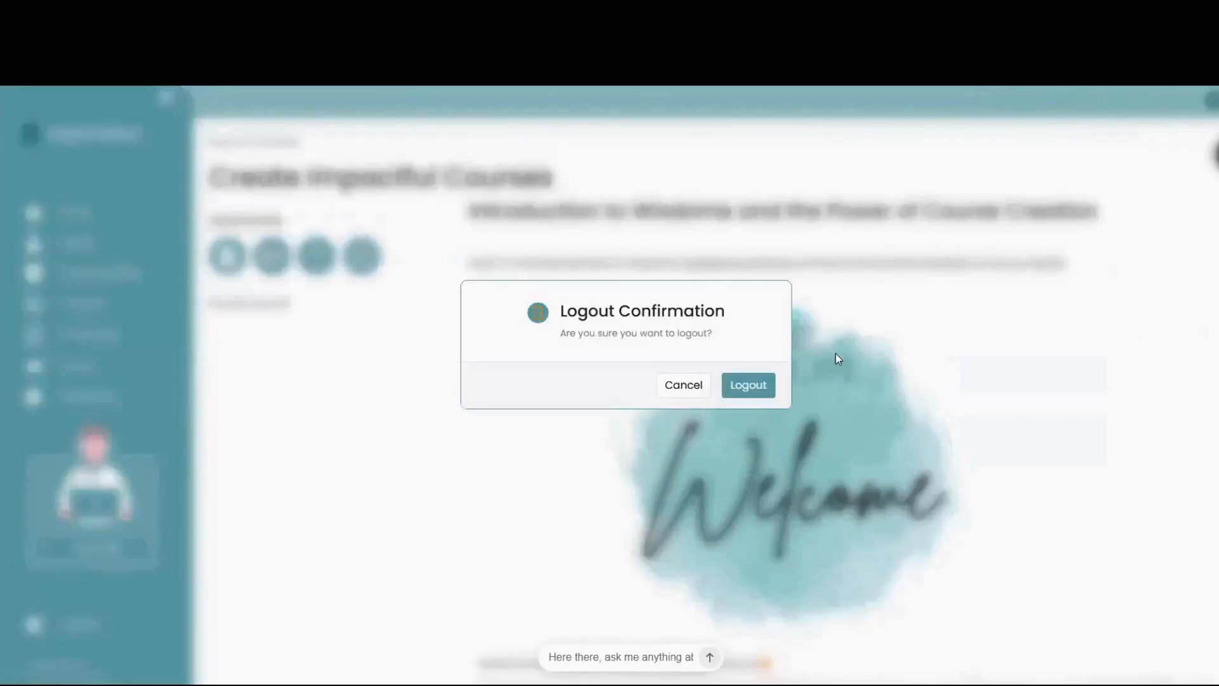
{"action": "left_click", "coordinate": [751, 393]}
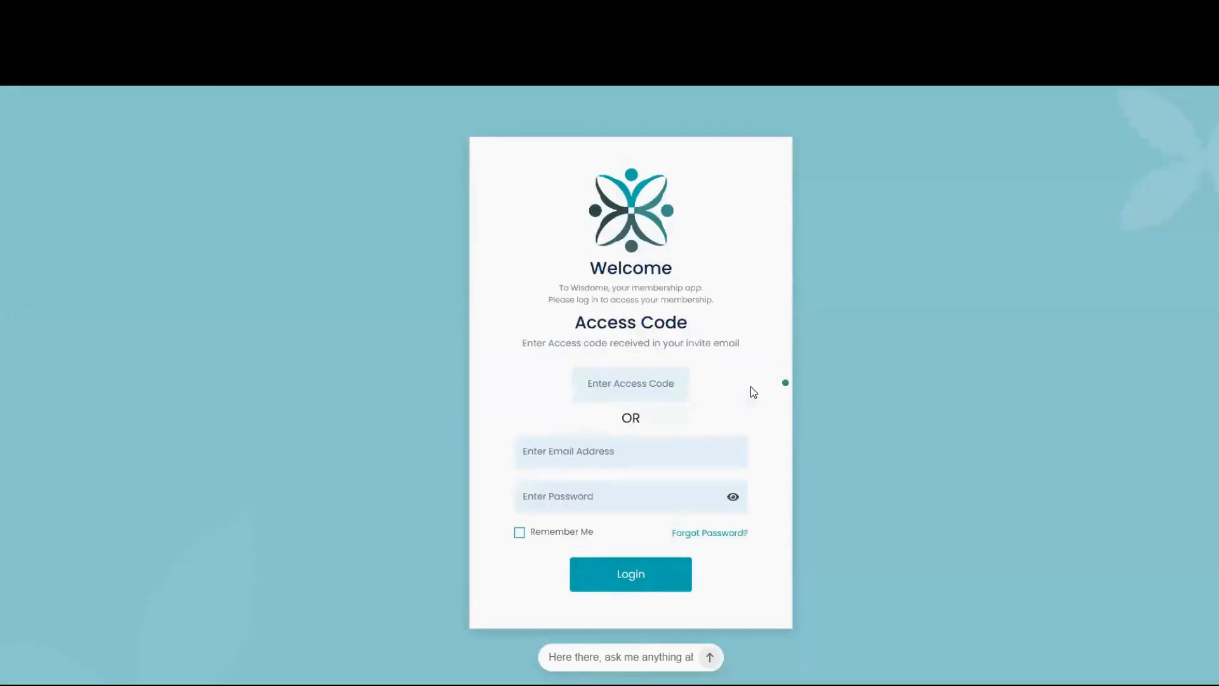
{"action": "mouse_move", "coordinate": [786, 383]}
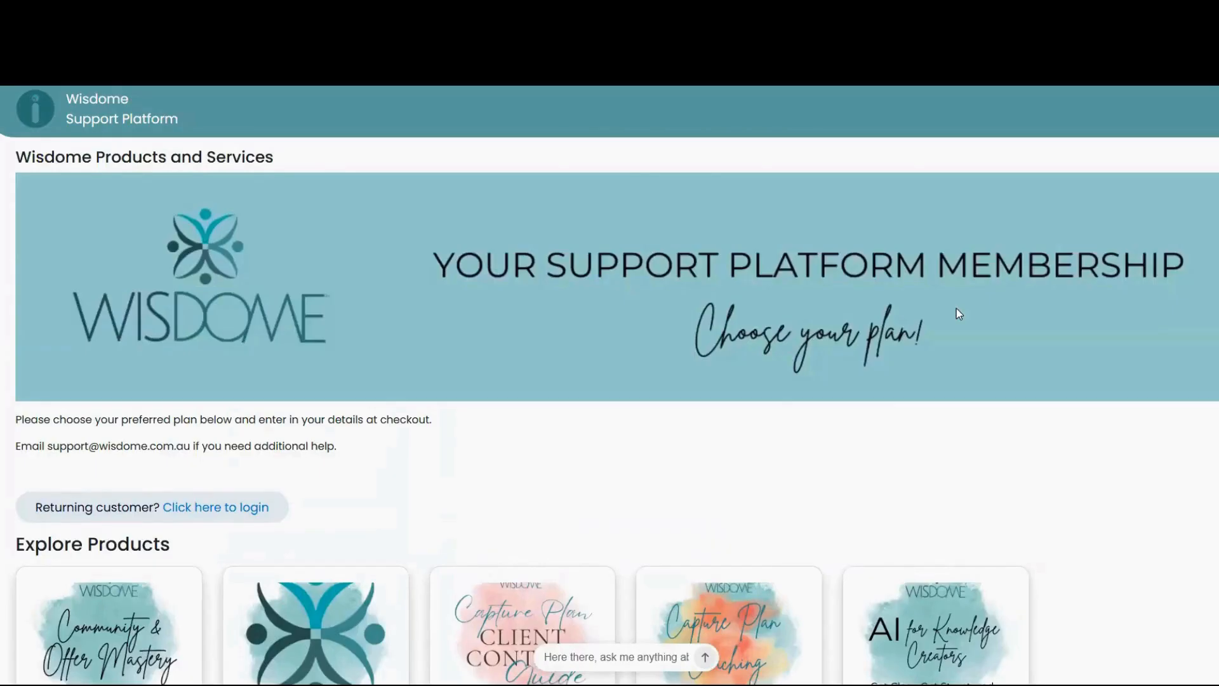
Step: Open the Create Impactful Courses checkout from the public sales page and review its blank account fields and order summary
{"action": "scroll", "coordinate": [957, 307], "scroll_direction": "down", "scroll_amount": 7}
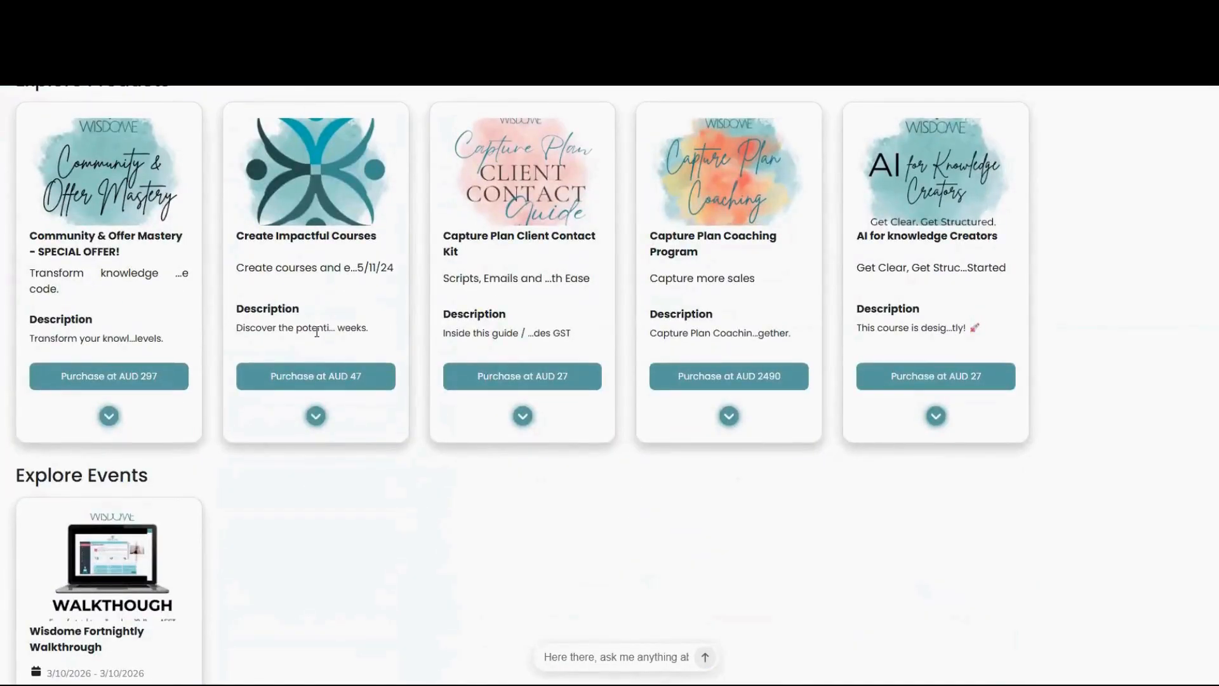
{"action": "left_click", "coordinate": [307, 381]}
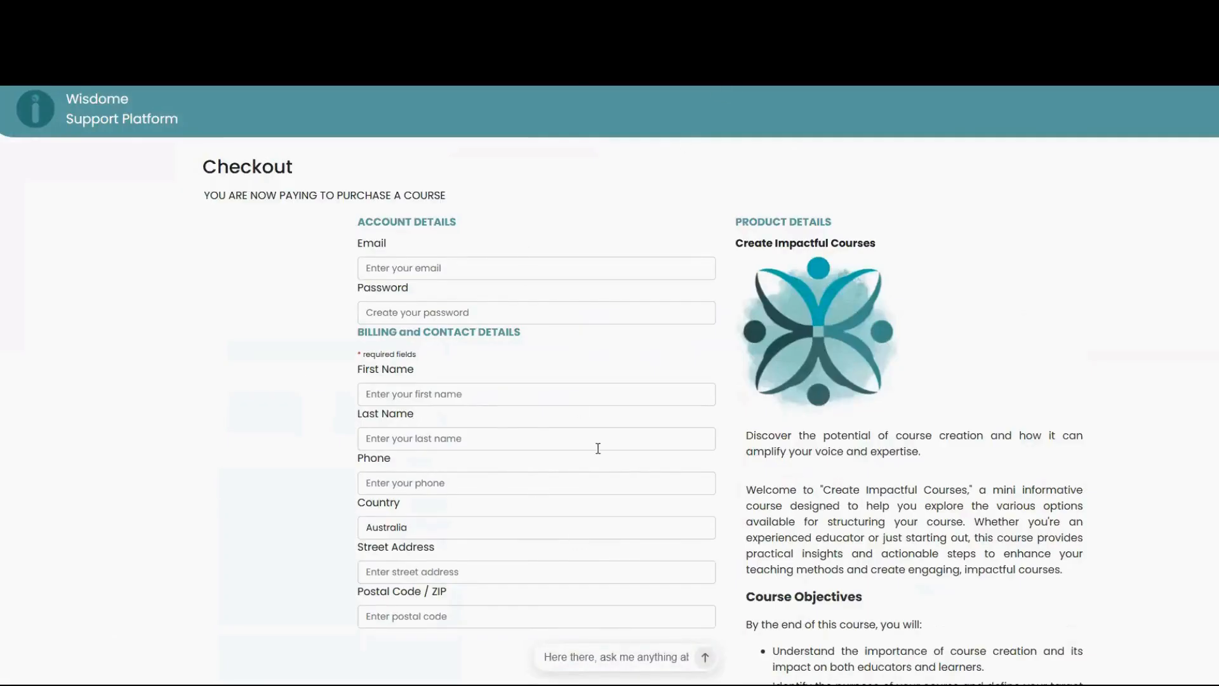
{"action": "scroll", "coordinate": [610, 448], "scroll_direction": "down", "scroll_amount": 4}
{"action": "scroll", "coordinate": [625, 446], "scroll_direction": "up", "scroll_amount": 4}
{"action": "scroll", "coordinate": [988, 434], "scroll_direction": "down", "scroll_amount": 10}
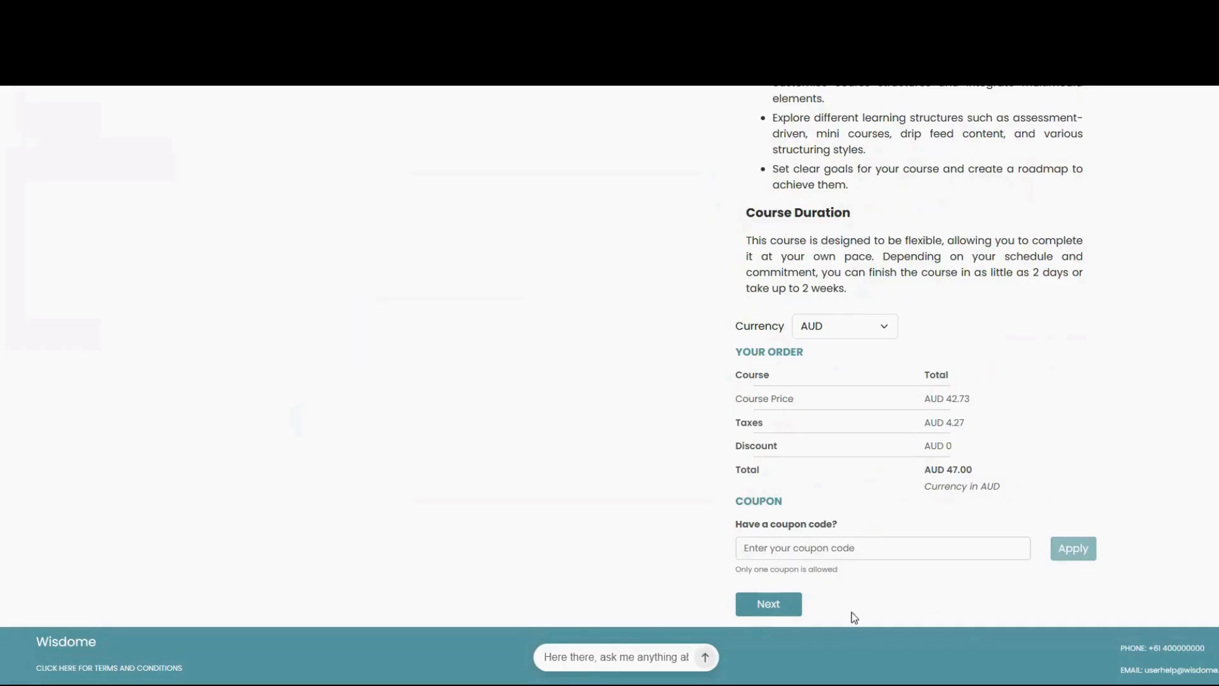
Step: Continue to the card payment page for Create Impactful Courses and accept the website terms and conditions
{"action": "left_click", "coordinate": [771, 606]}
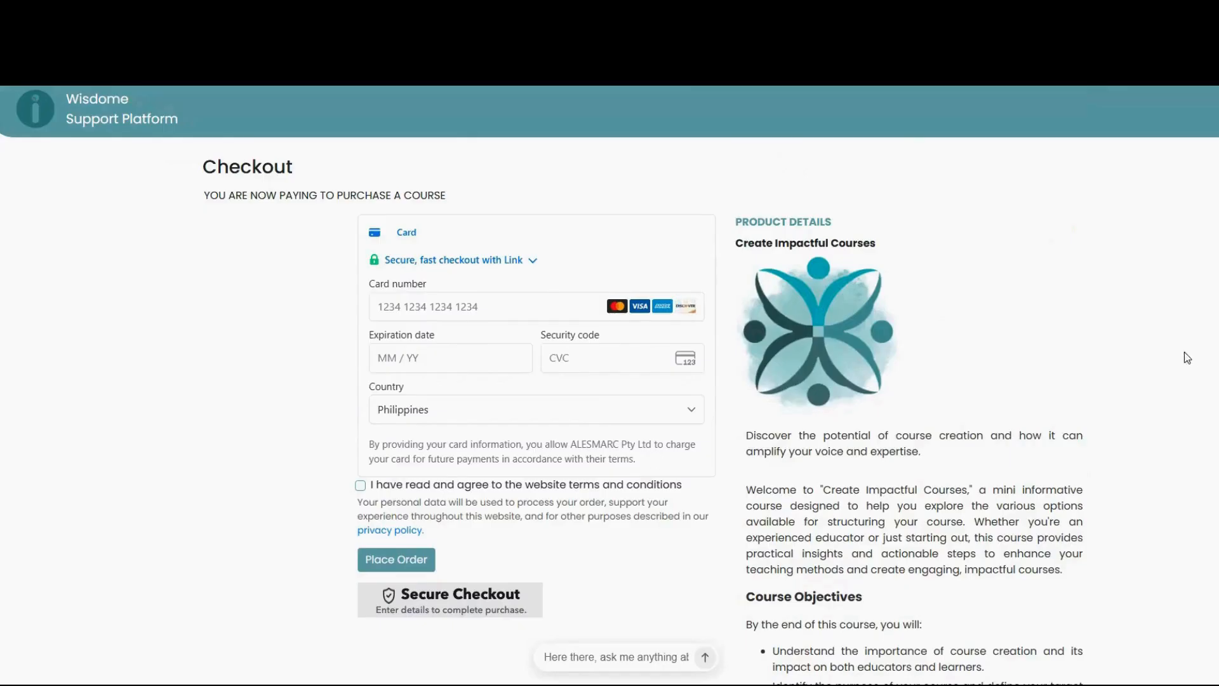
{"action": "scroll", "coordinate": [1184, 354], "scroll_direction": "down", "scroll_amount": 1}
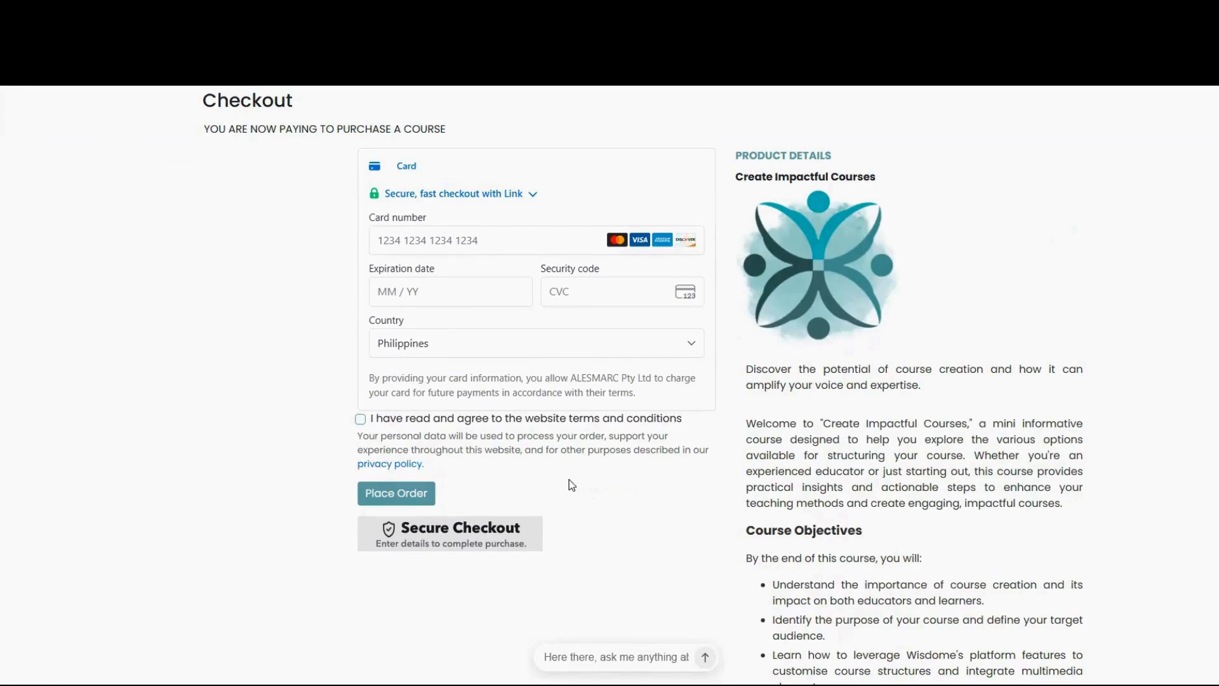
{"action": "left_click", "coordinate": [360, 419]}
{"action": "key", "text": "ctrl+shift+n"}
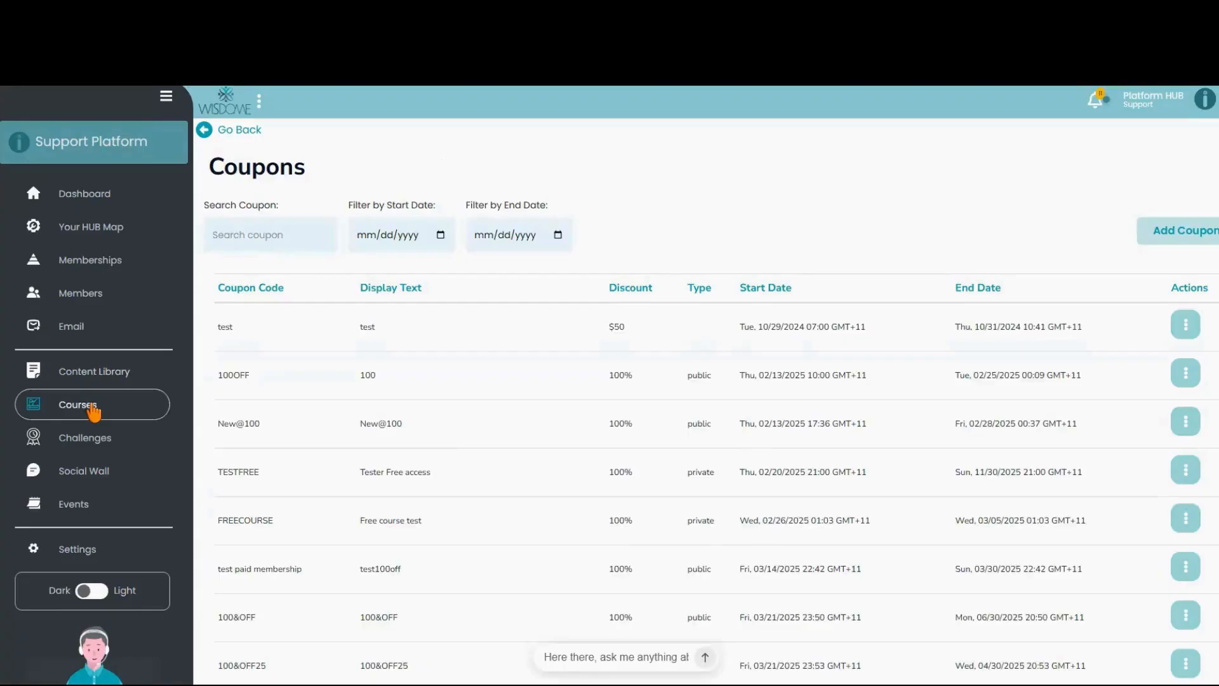
Step: Open the Create Impactful Courses course from the course list in the Wisdome admin area
{"action": "left_click", "coordinate": [92, 406]}
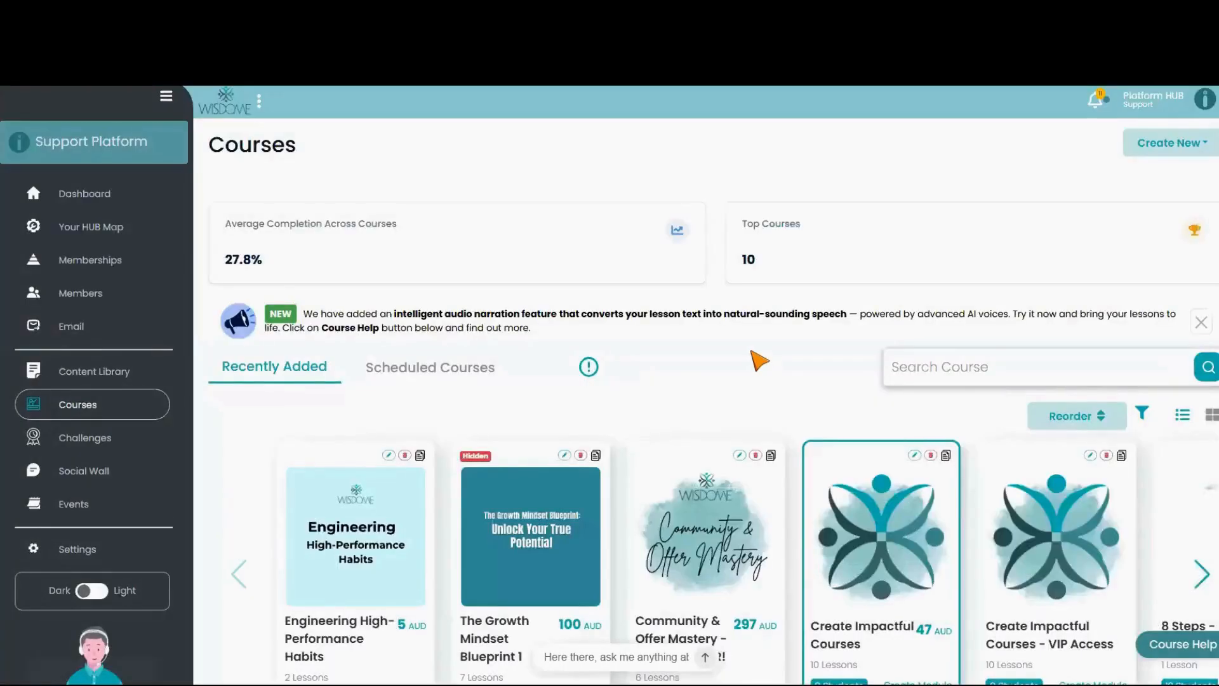
{"action": "scroll", "coordinate": [769, 337], "scroll_direction": "down", "scroll_amount": 2}
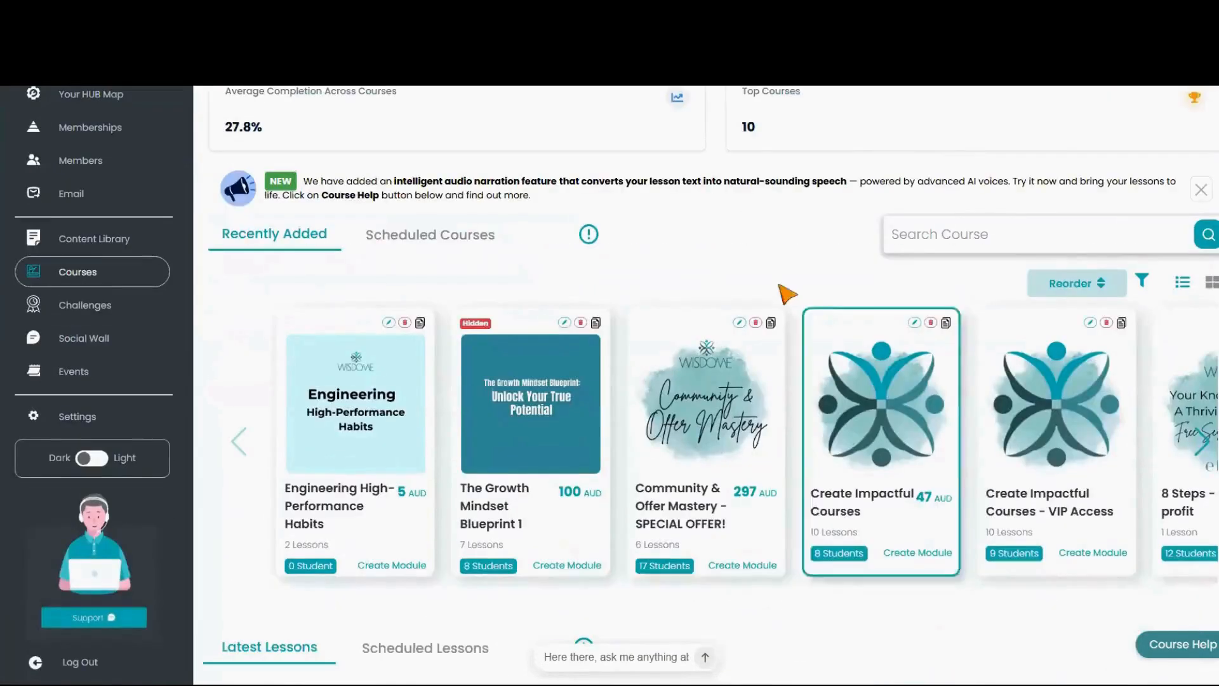
{"action": "left_click", "coordinate": [860, 504]}
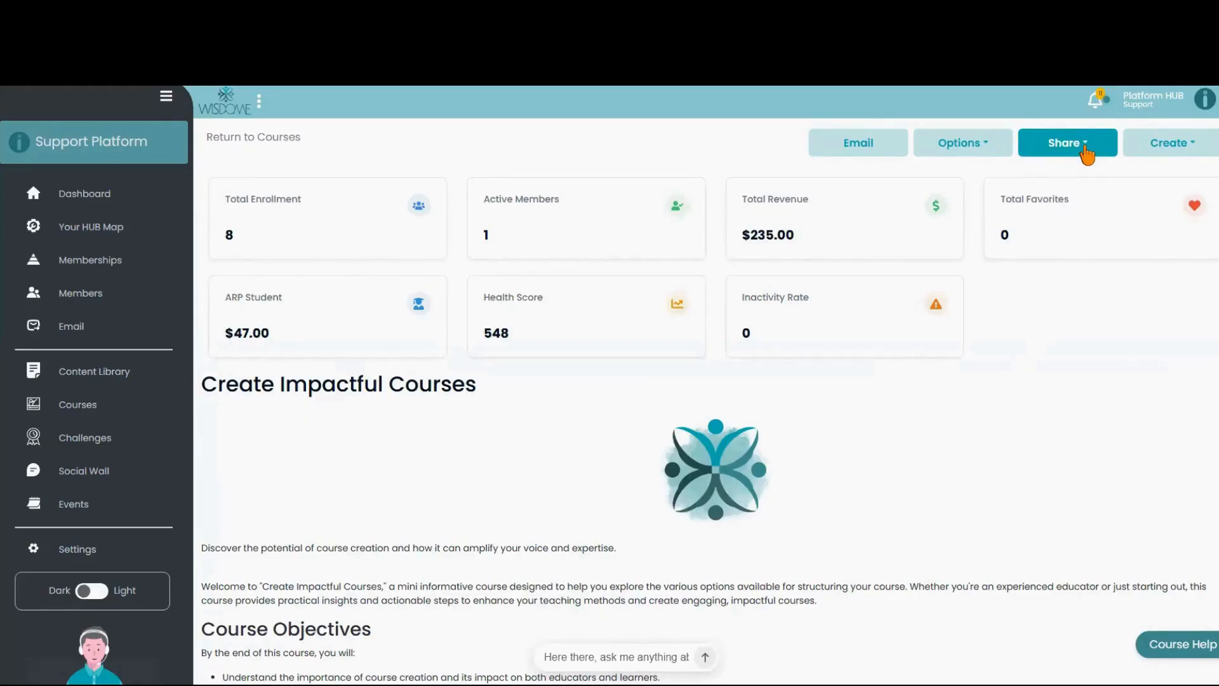
Step: Copy the checkout URL of Create Impactful Courses and close the sharing dialog
{"action": "left_click", "coordinate": [1087, 154]}
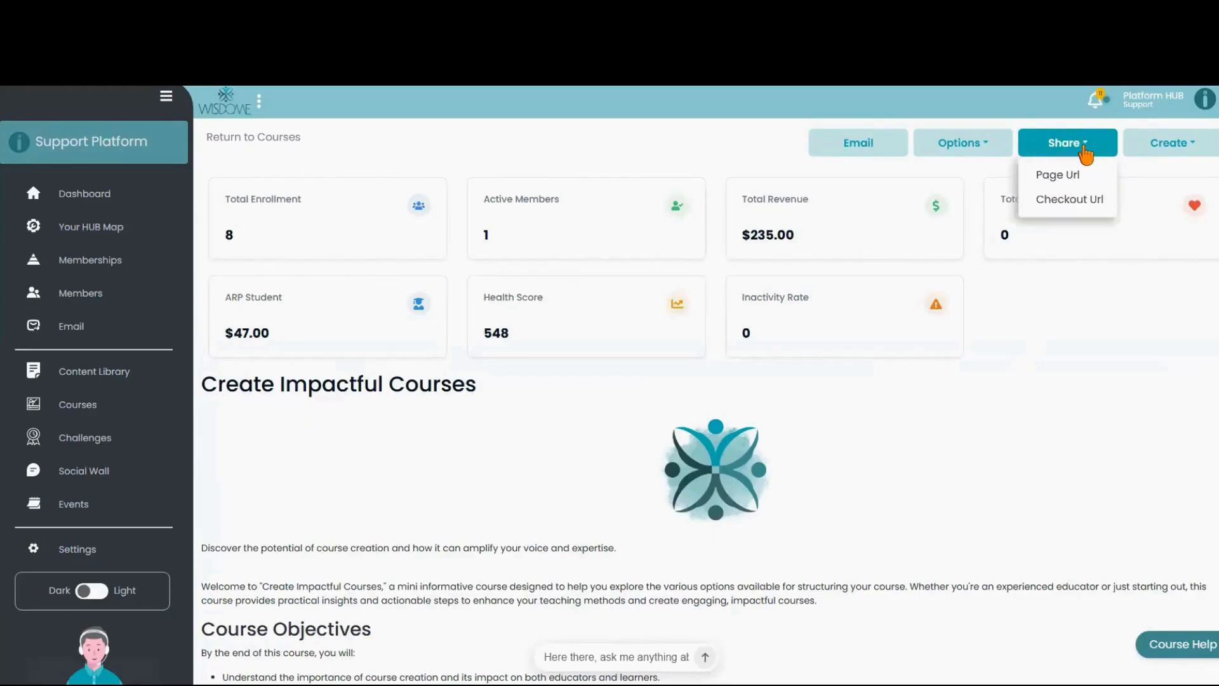
{"action": "left_click", "coordinate": [1073, 204]}
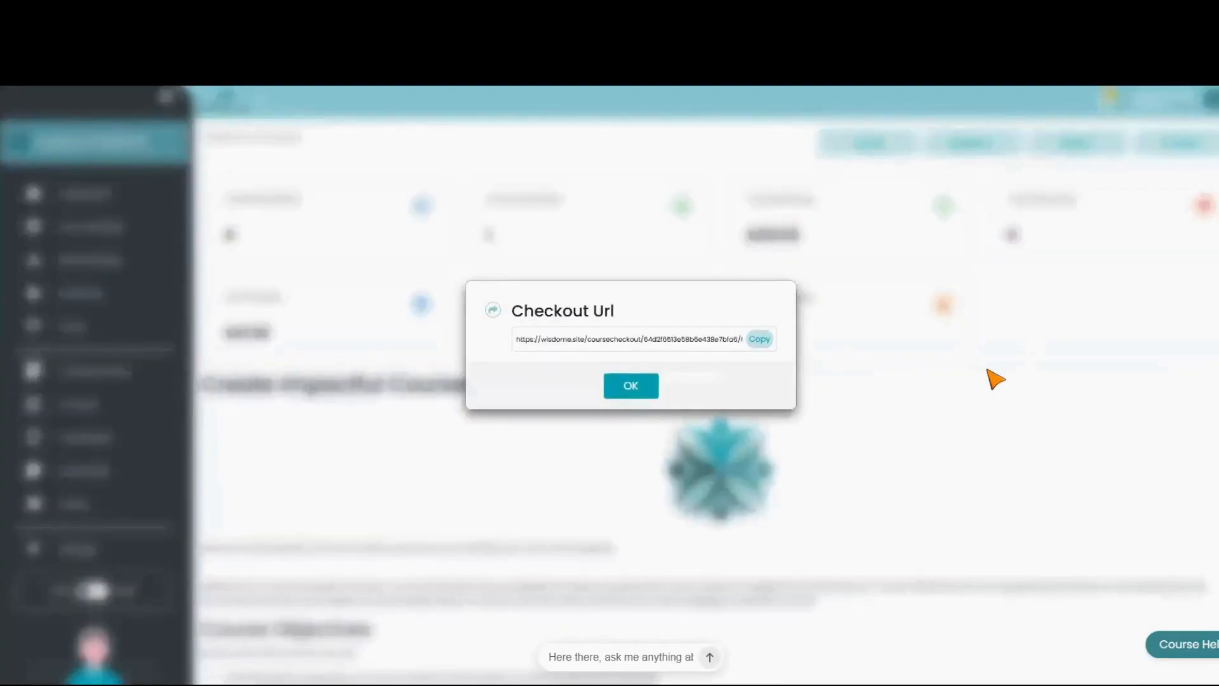
{"action": "left_click", "coordinate": [764, 343]}
{"action": "left_click", "coordinate": [759, 341]}
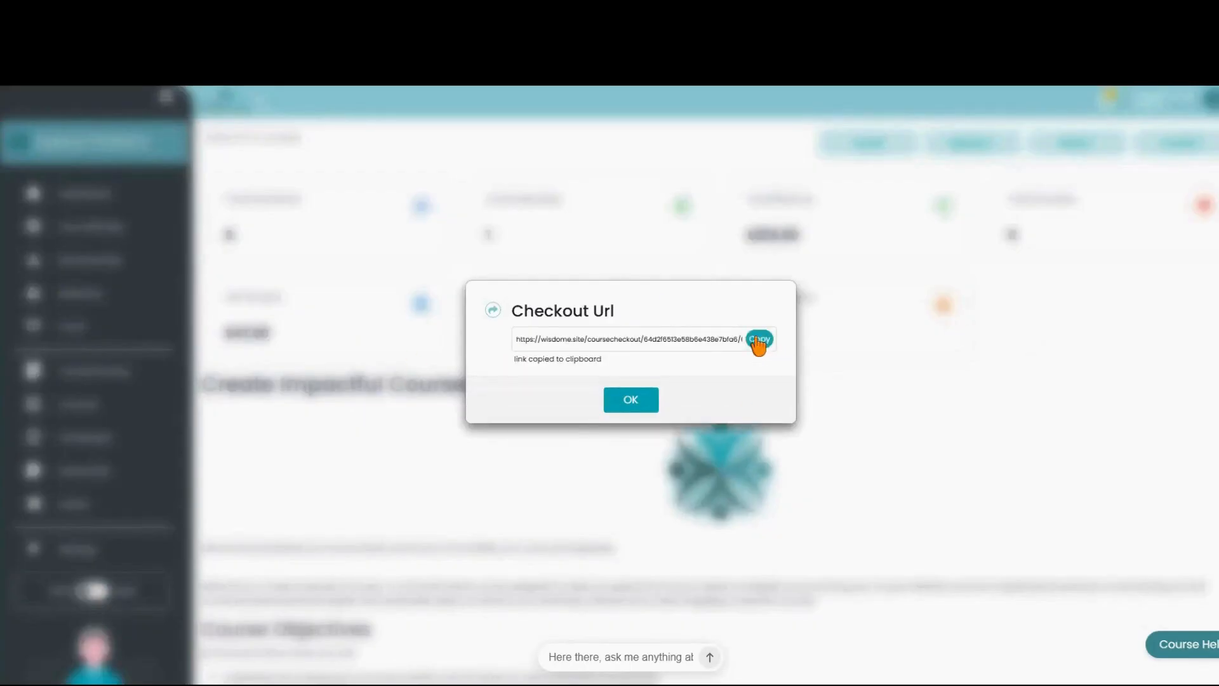
{"action": "left_click", "coordinate": [630, 404]}
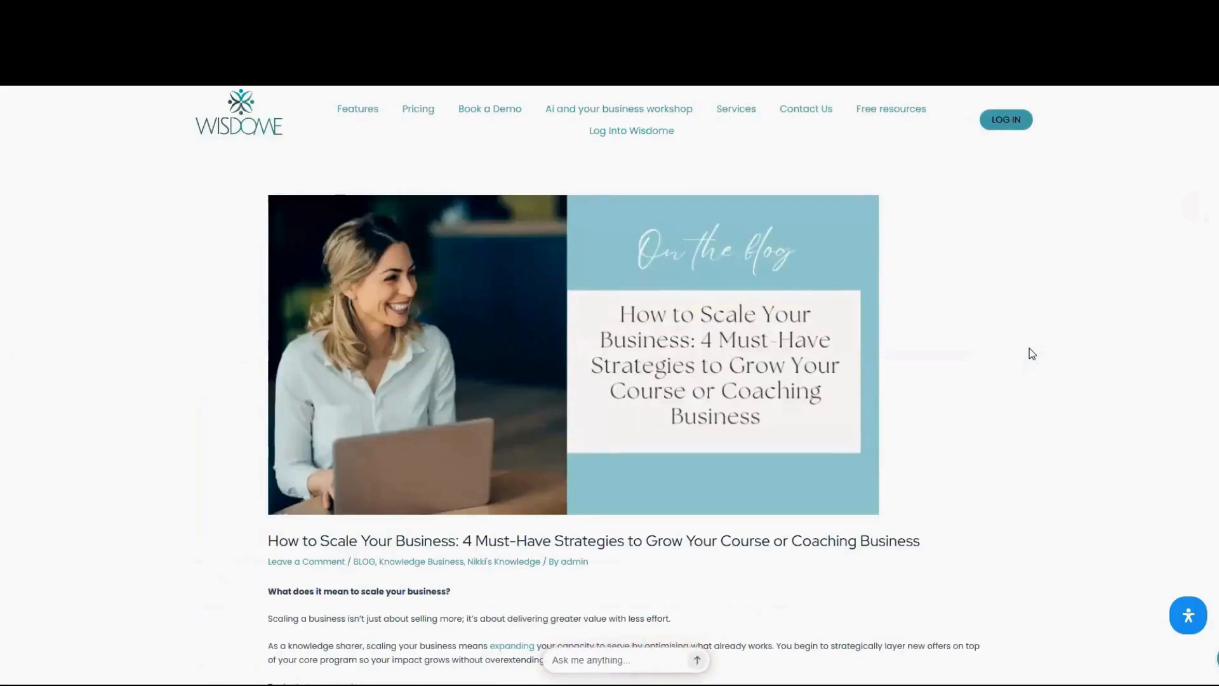
Step: Open the Start Creating Today! link from the blog article's course promotion in a new tab and review the checkout it leads to
{"action": "scroll", "coordinate": [1032, 354], "scroll_direction": "down", "scroll_amount": 15}
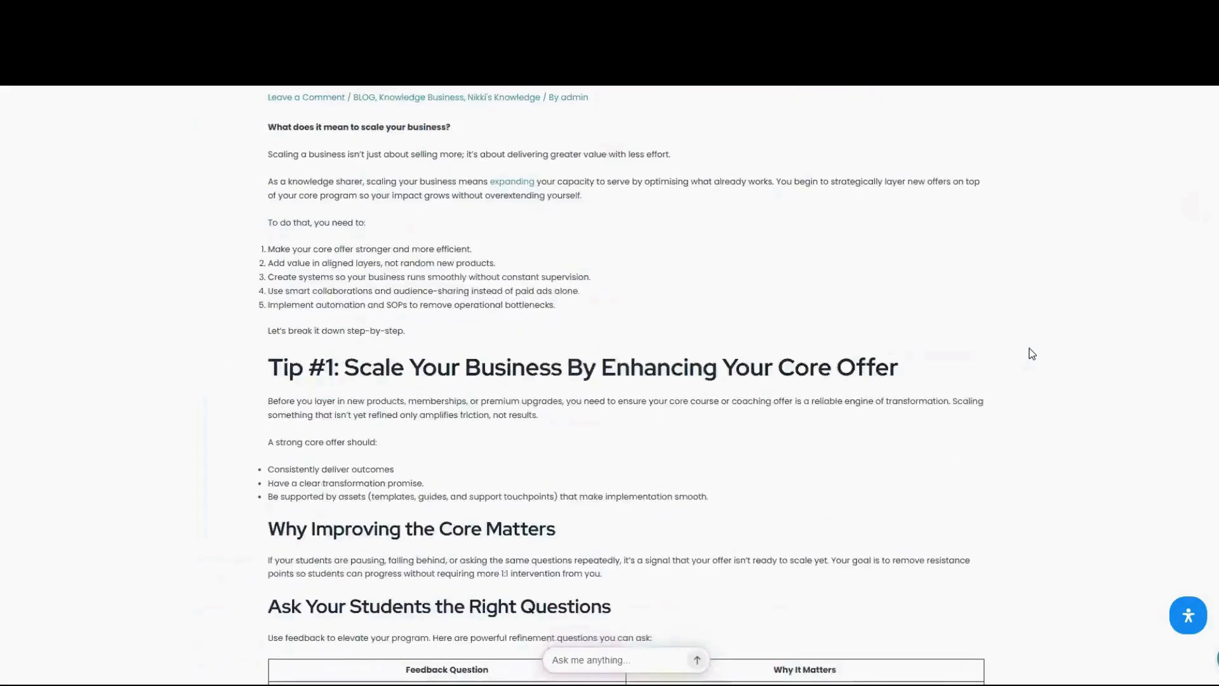
{"action": "scroll", "coordinate": [693, 433], "scroll_direction": "down", "scroll_amount": 4}
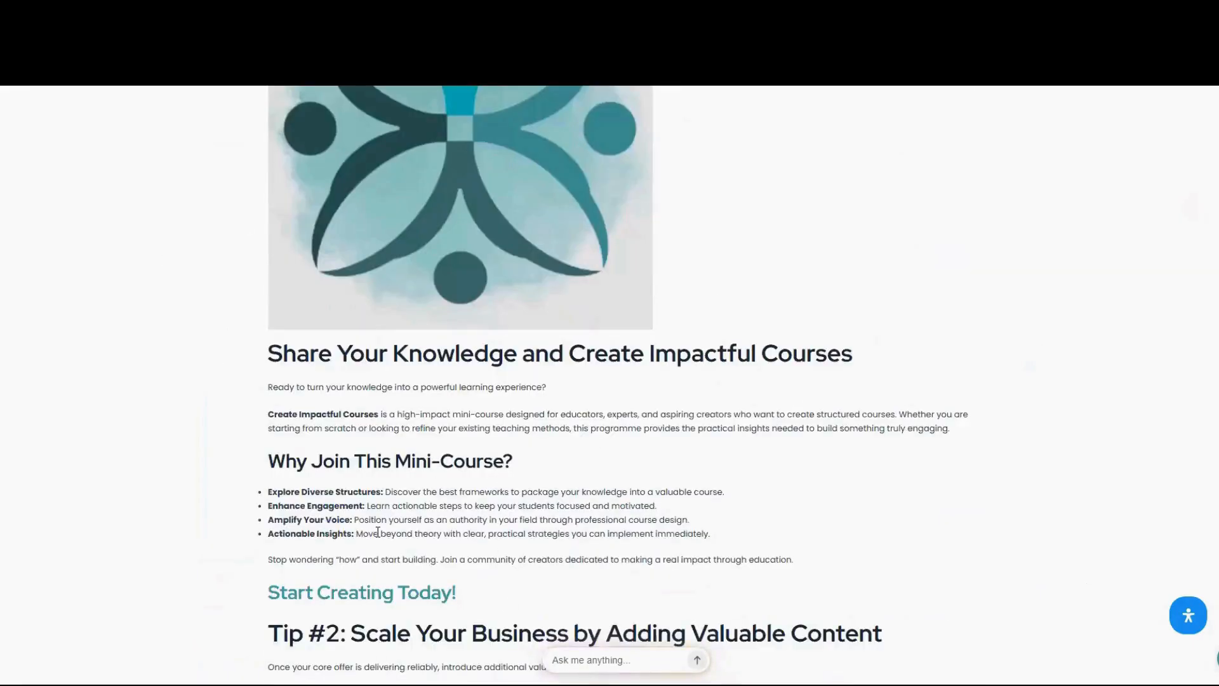
{"action": "scroll", "coordinate": [365, 464], "scroll_direction": "down", "scroll_amount": 2}
{"action": "right_click", "coordinate": [365, 463]}
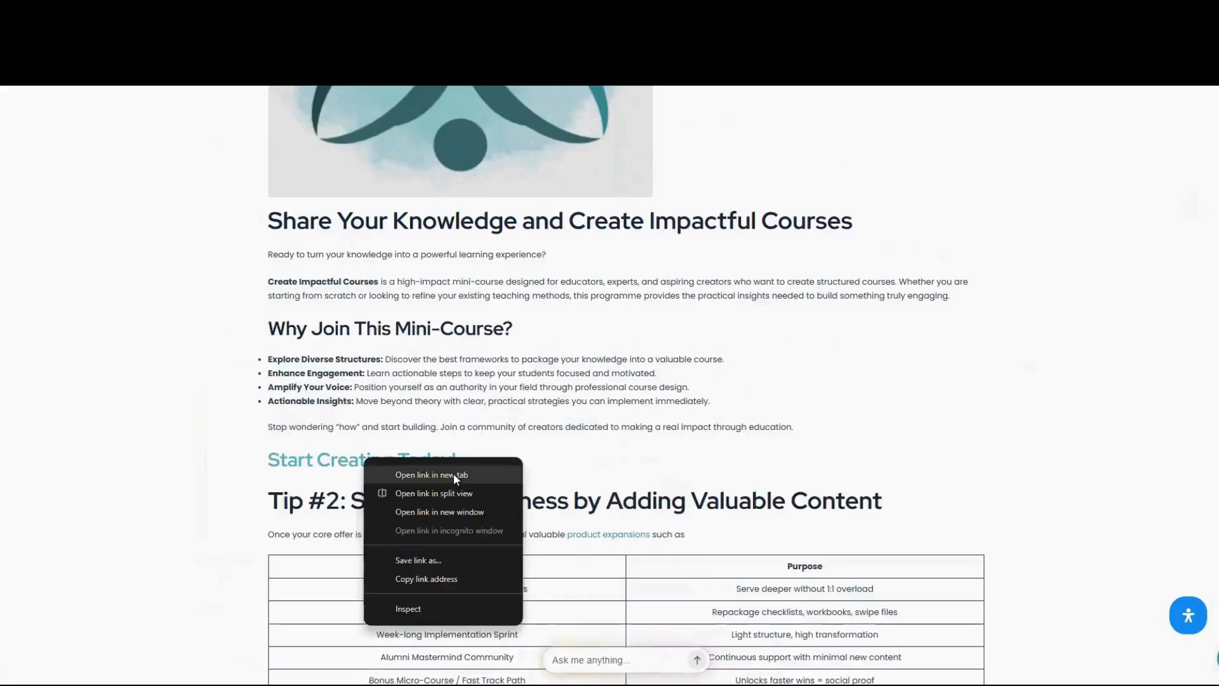
{"action": "left_click", "coordinate": [453, 473]}
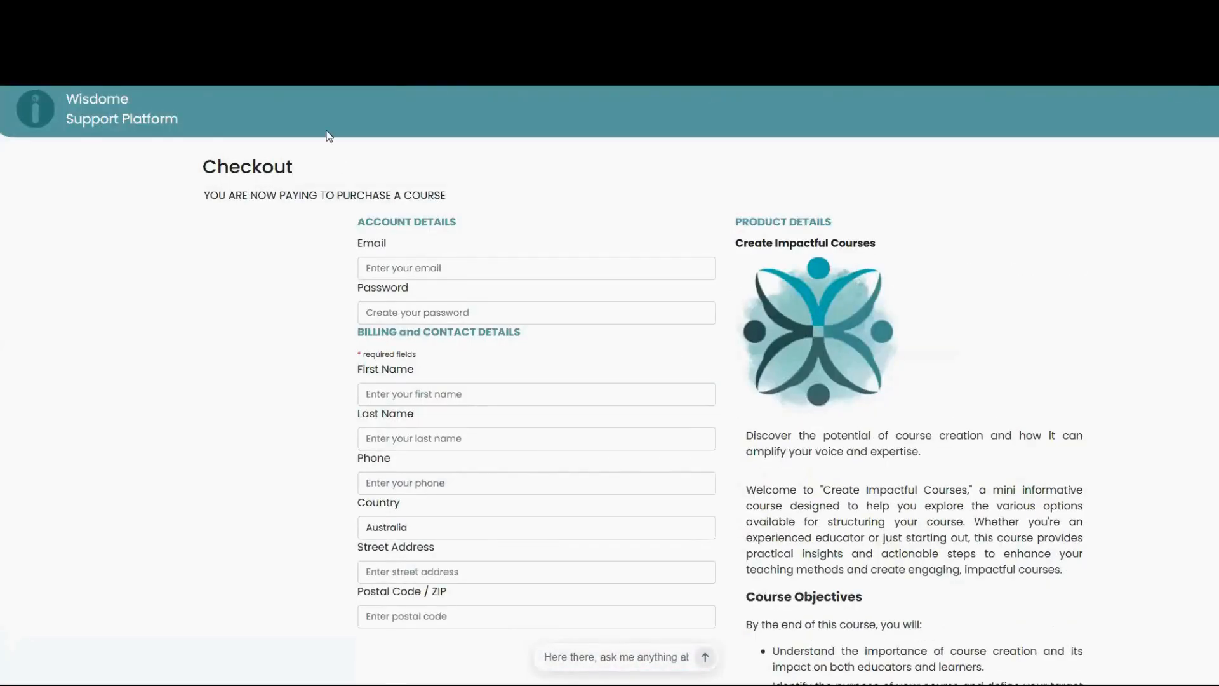
{"action": "scroll", "coordinate": [1034, 260], "scroll_direction": "down", "scroll_amount": 5}
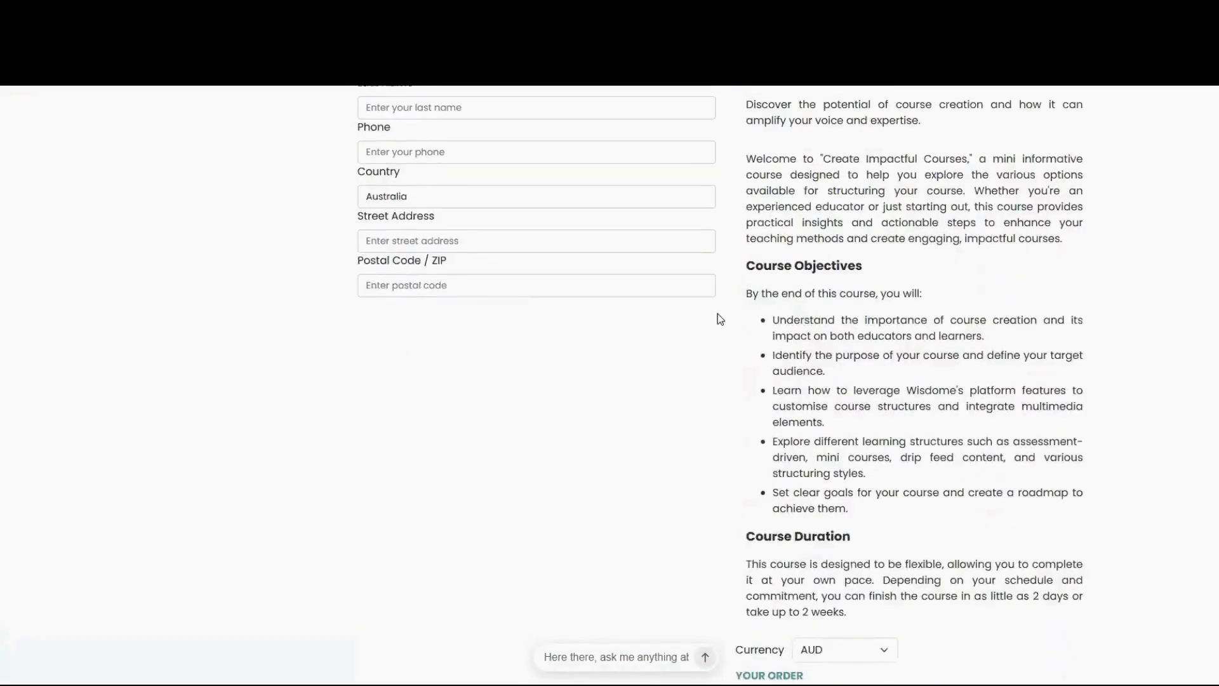
Step: Review the Create Impactful Courses checkout from the buyer detail fields down to the order summary and coupon section
{"action": "scroll", "coordinate": [900, 203], "scroll_direction": "up", "scroll_amount": 3}
{"action": "scroll", "coordinate": [928, 236], "scroll_direction": "down", "scroll_amount": 7}
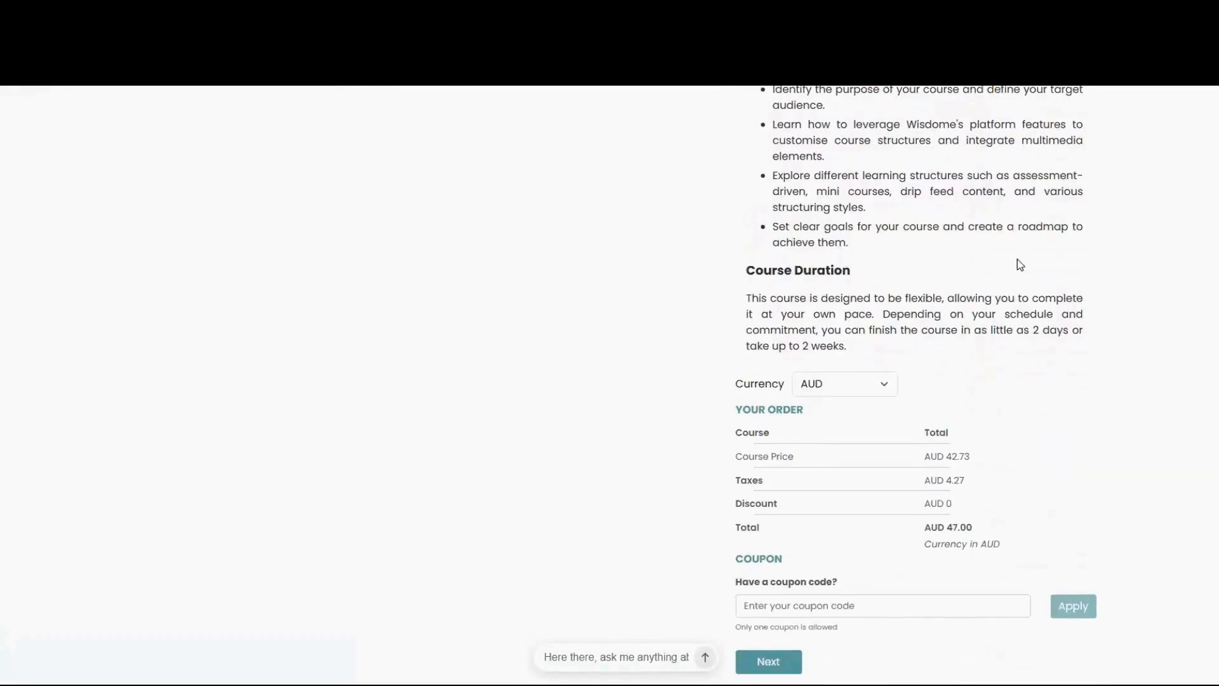
{"action": "scroll", "coordinate": [1020, 264], "scroll_direction": "down", "scroll_amount": 2}
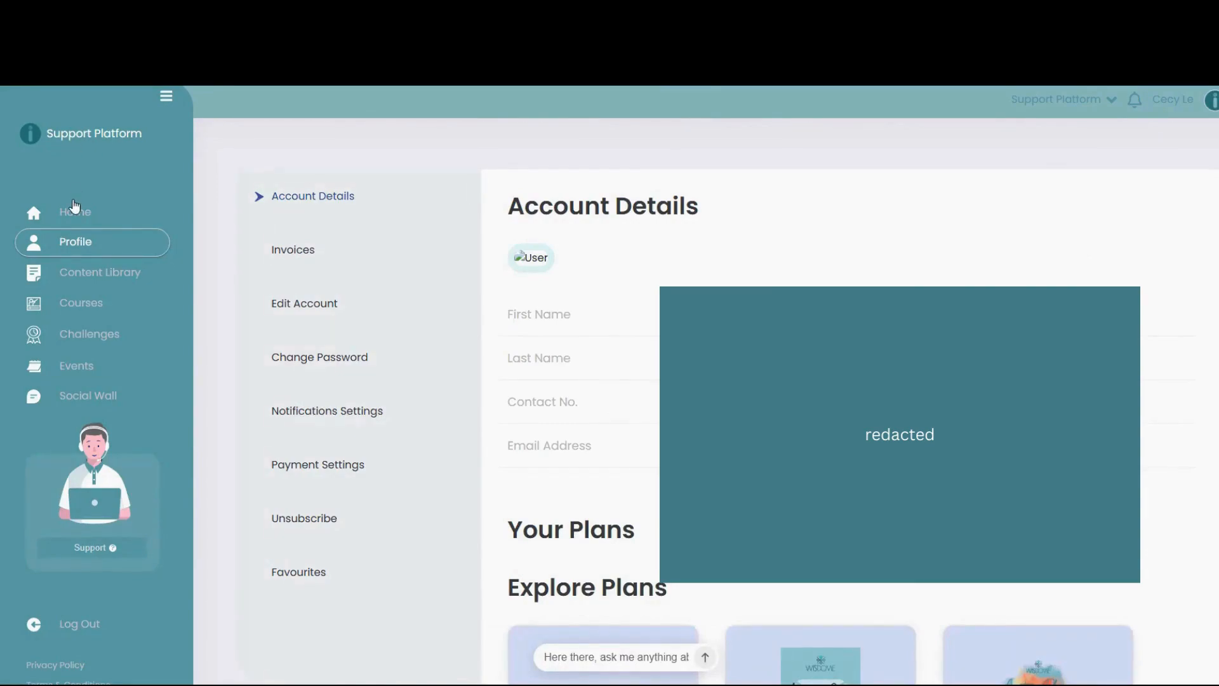
Step: Go to the member Home page, dismiss the Welcome guided tour and open the Courses area
{"action": "left_click", "coordinate": [74, 208]}
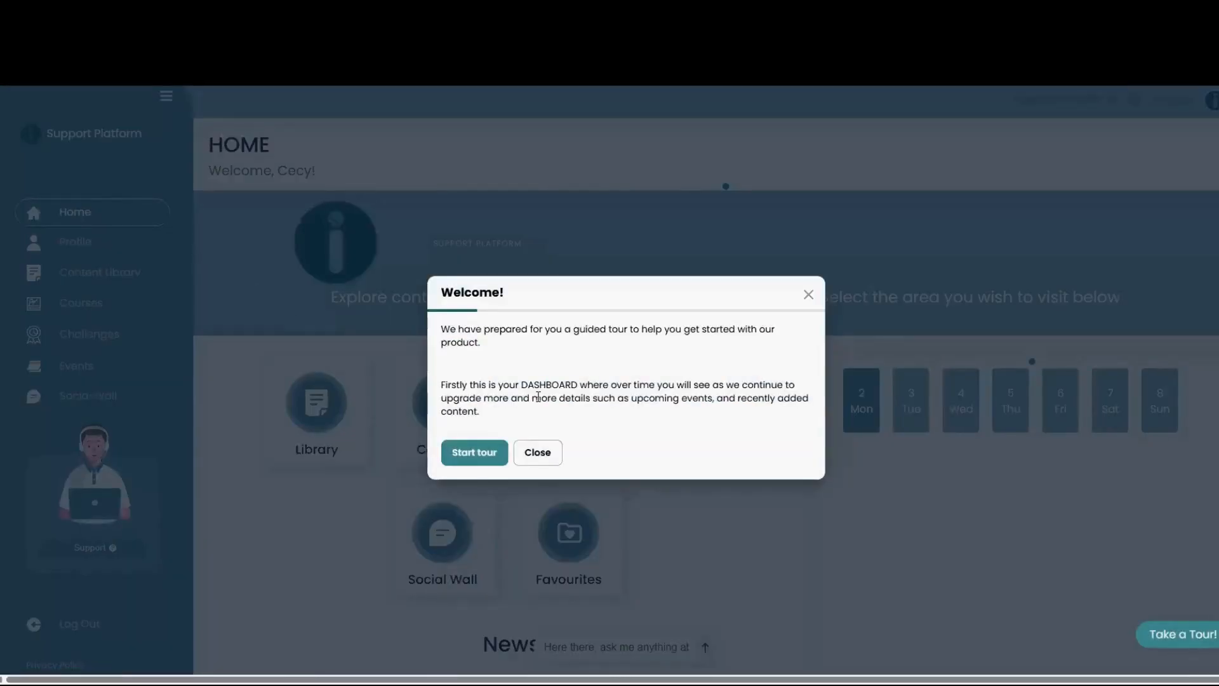
{"action": "left_click", "coordinate": [537, 453]}
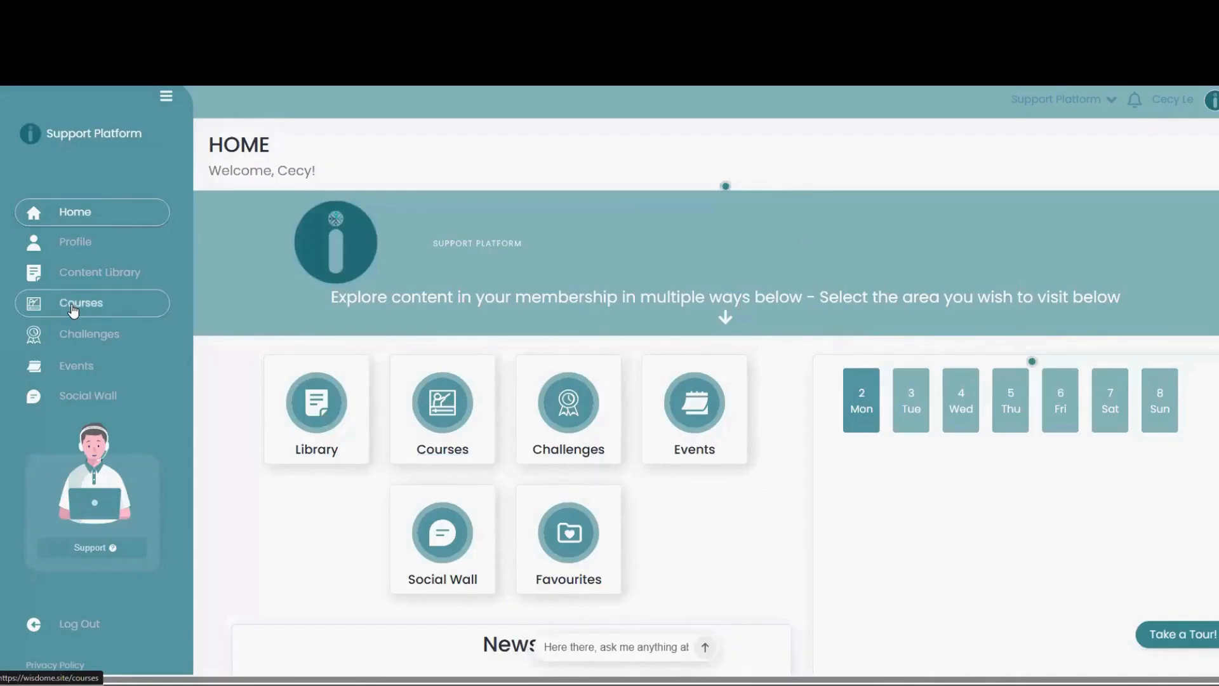
{"action": "left_click", "coordinate": [443, 457]}
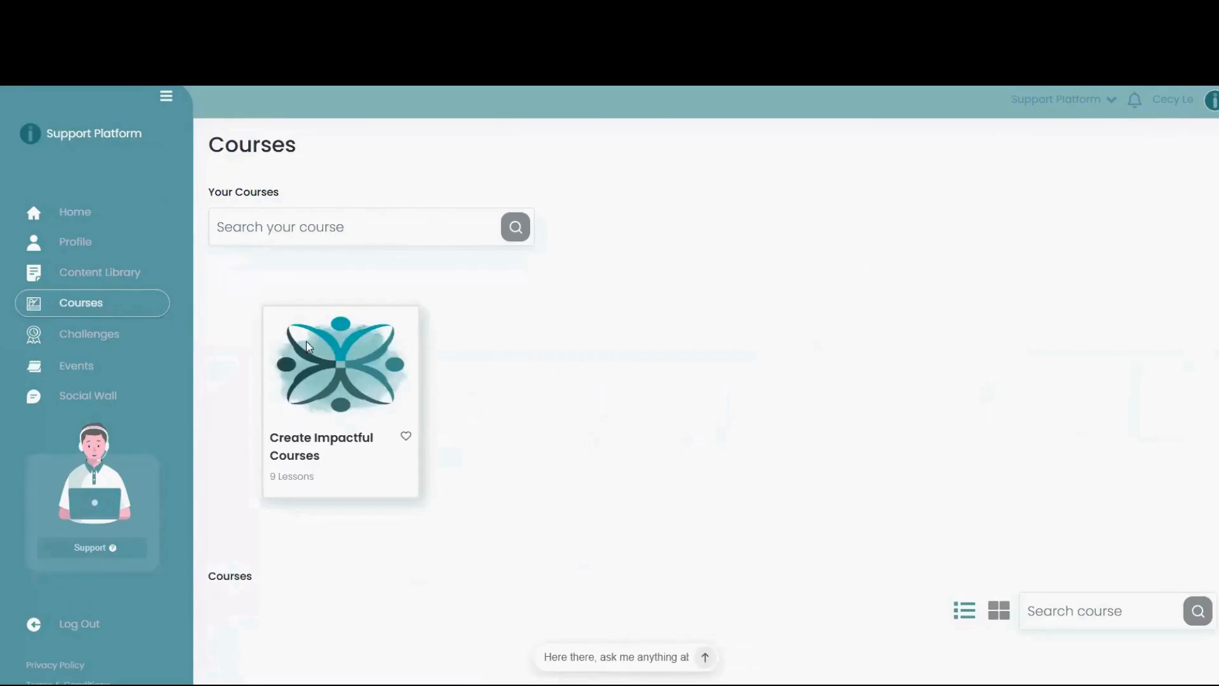
Step: Open the Create Impactful Courses course from Your Courses and view its Engagement in Mini Courses module
{"action": "left_click", "coordinate": [312, 446]}
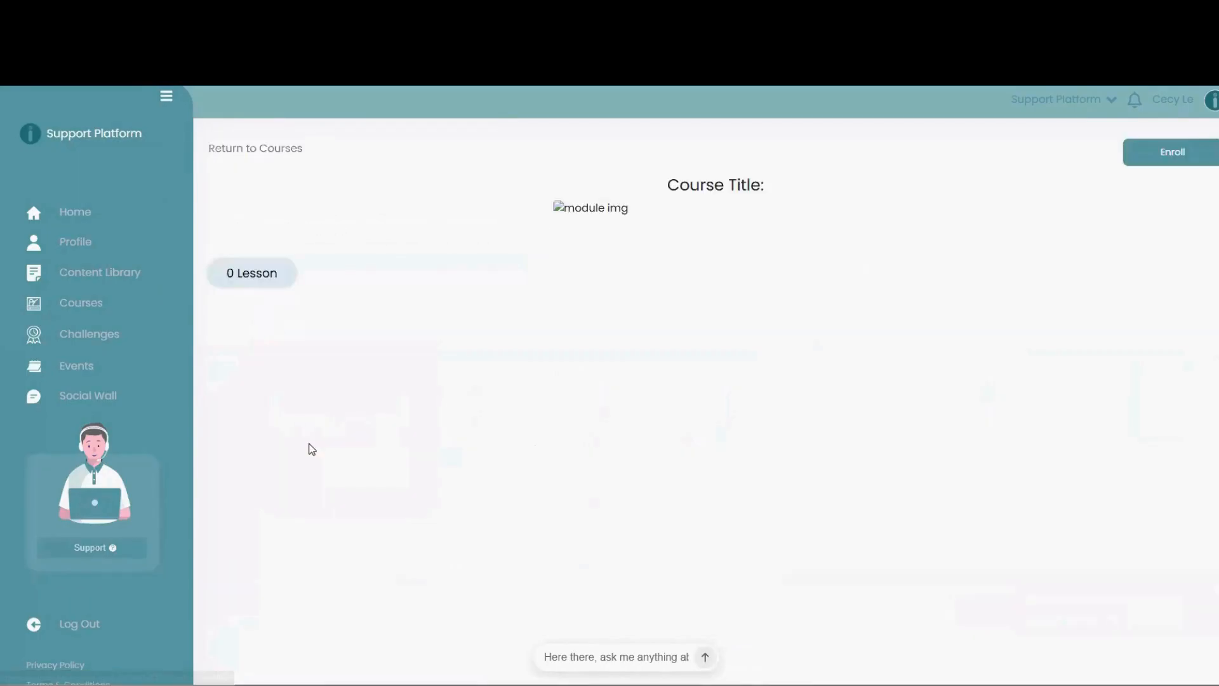
{"action": "scroll", "coordinate": [294, 347], "scroll_direction": "down", "scroll_amount": 1}
{"action": "scroll", "coordinate": [898, 484], "scroll_direction": "down", "scroll_amount": 5}
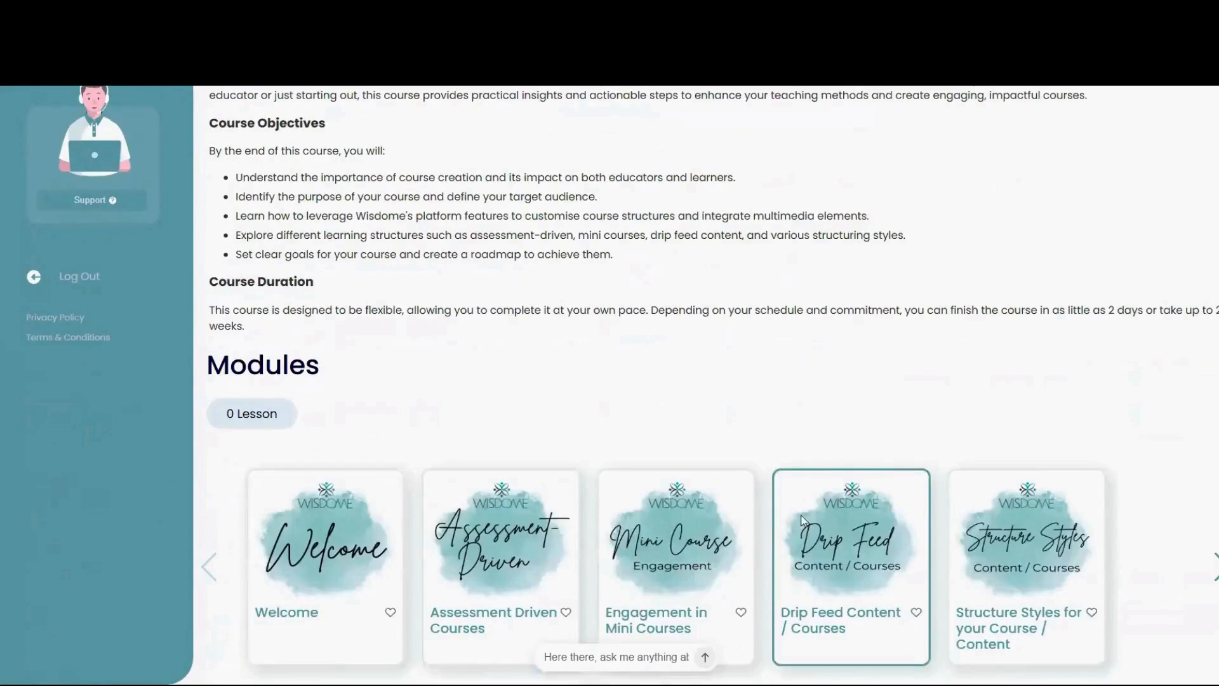
{"action": "left_click", "coordinate": [675, 559]}
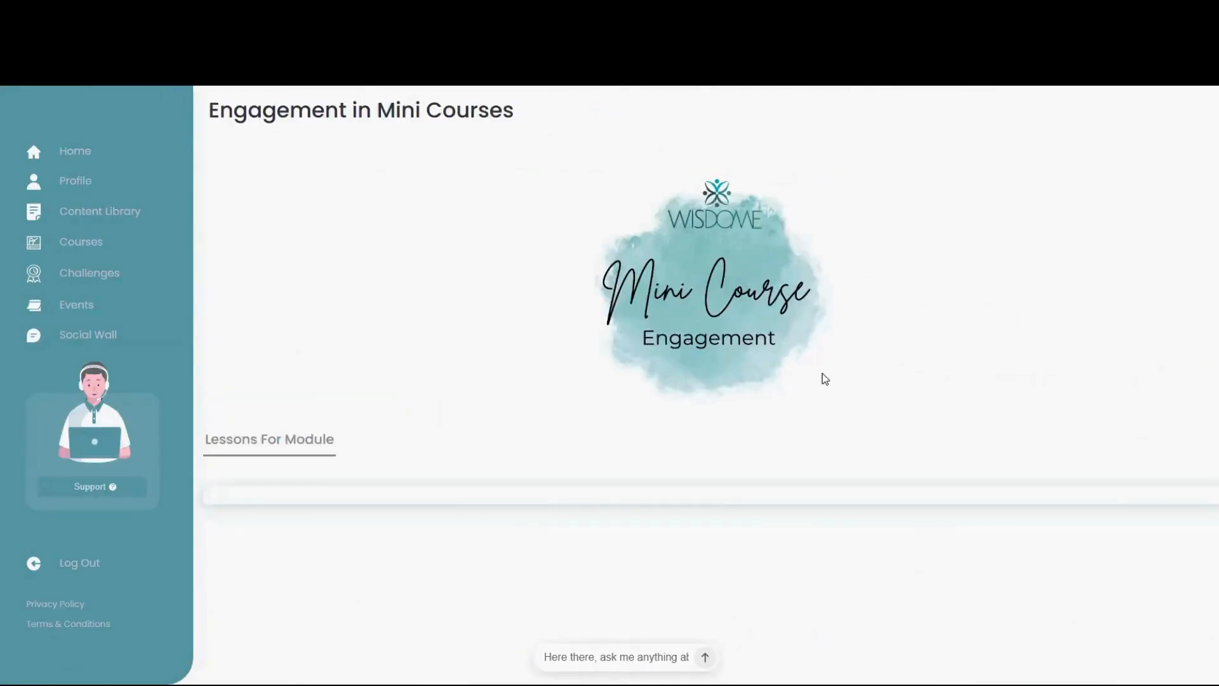